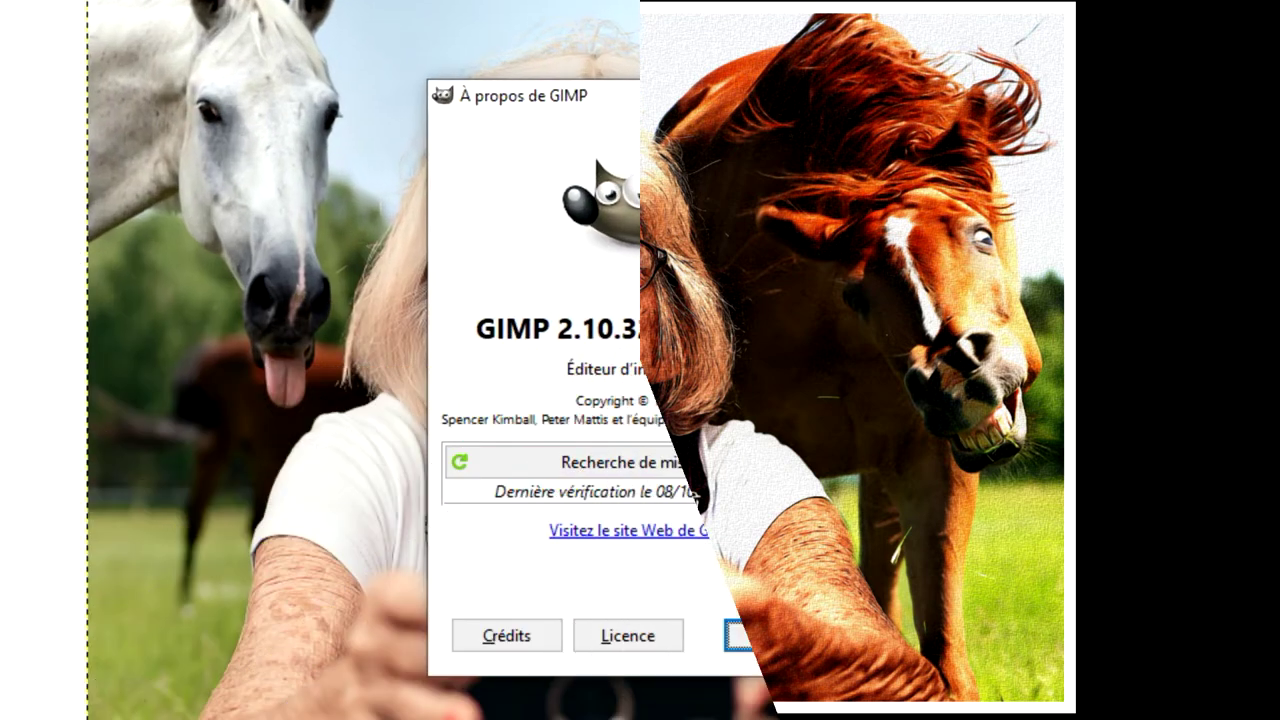
- Confirm the GIMP version 2.10.32 in the About dialog and close it
drag(472, 328, 652, 330)
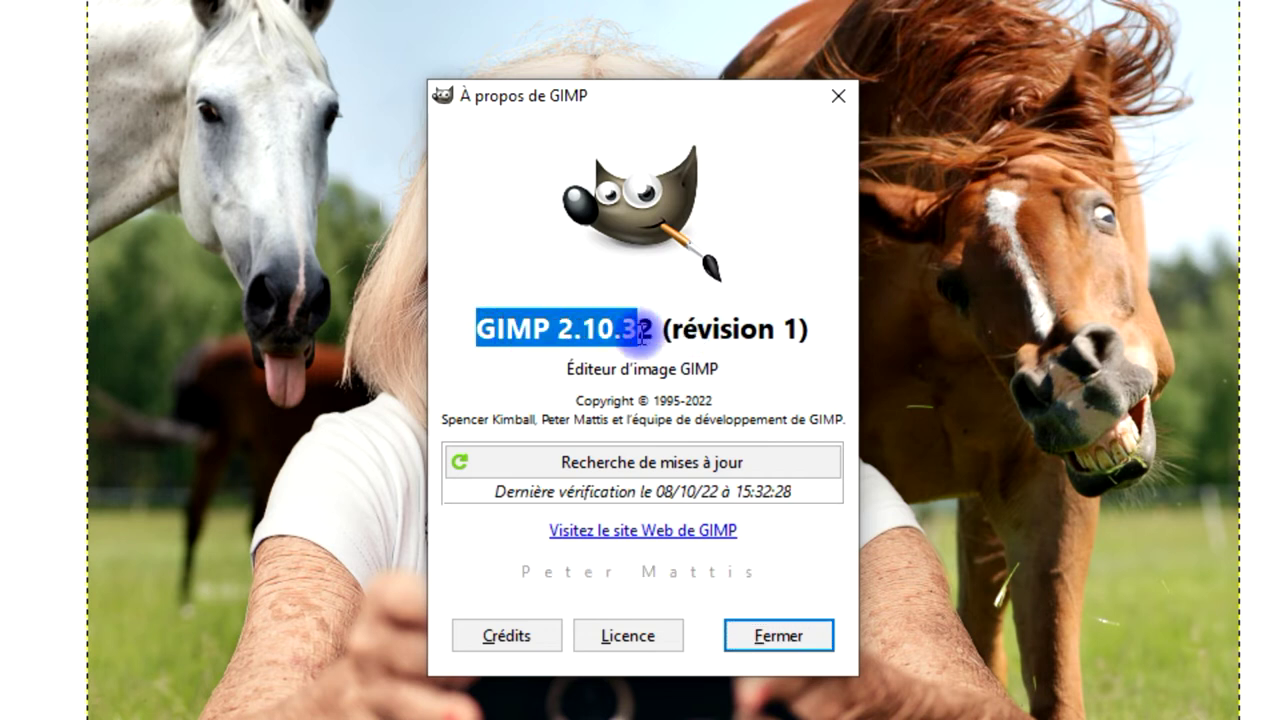
click(838, 96)
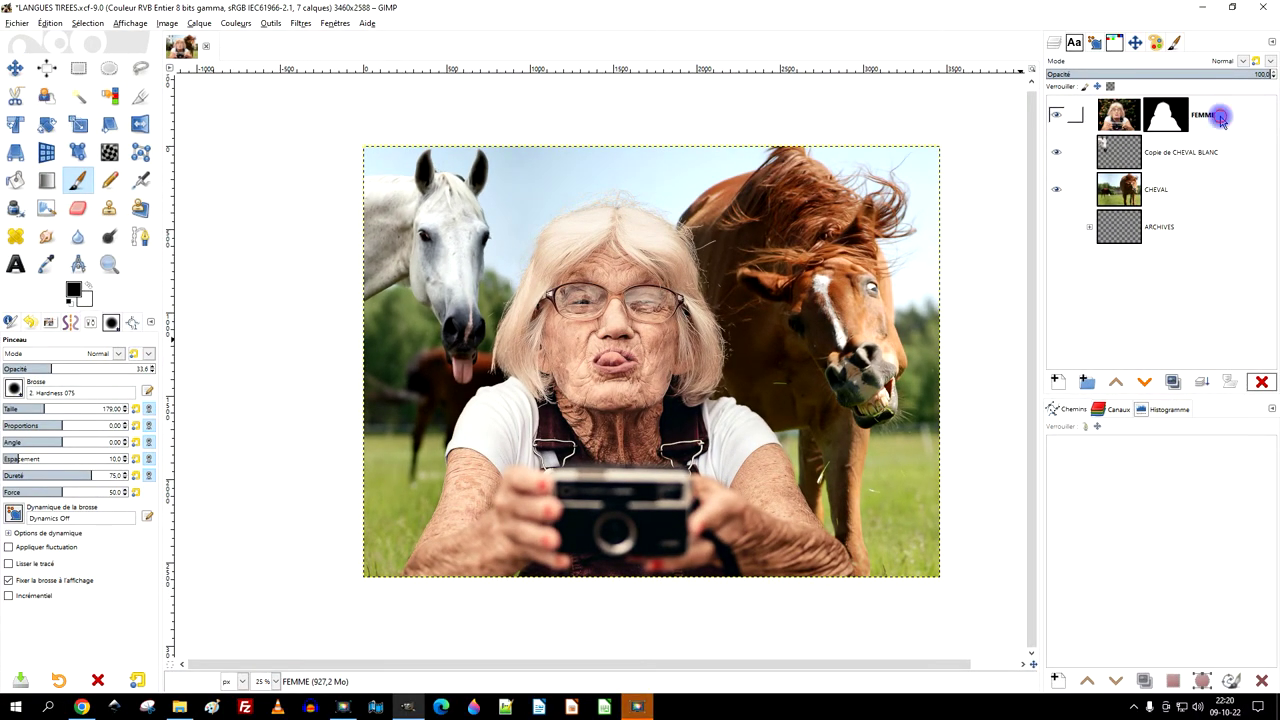
- Create a new layer from visible above FEMME, then hide FEMME, Copie de CHEVAL BLANC and CHEVAL
click(1220, 116)
right_click(1117, 117)
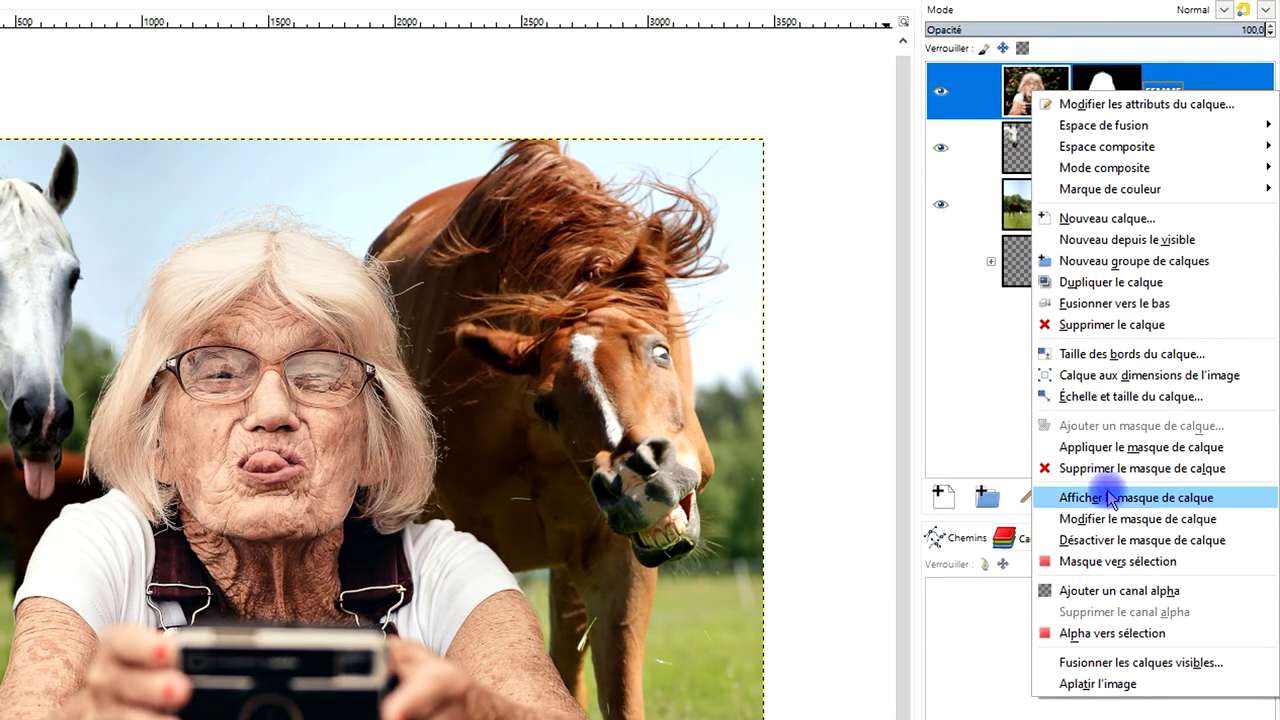
click(1103, 245)
click(1027, 100)
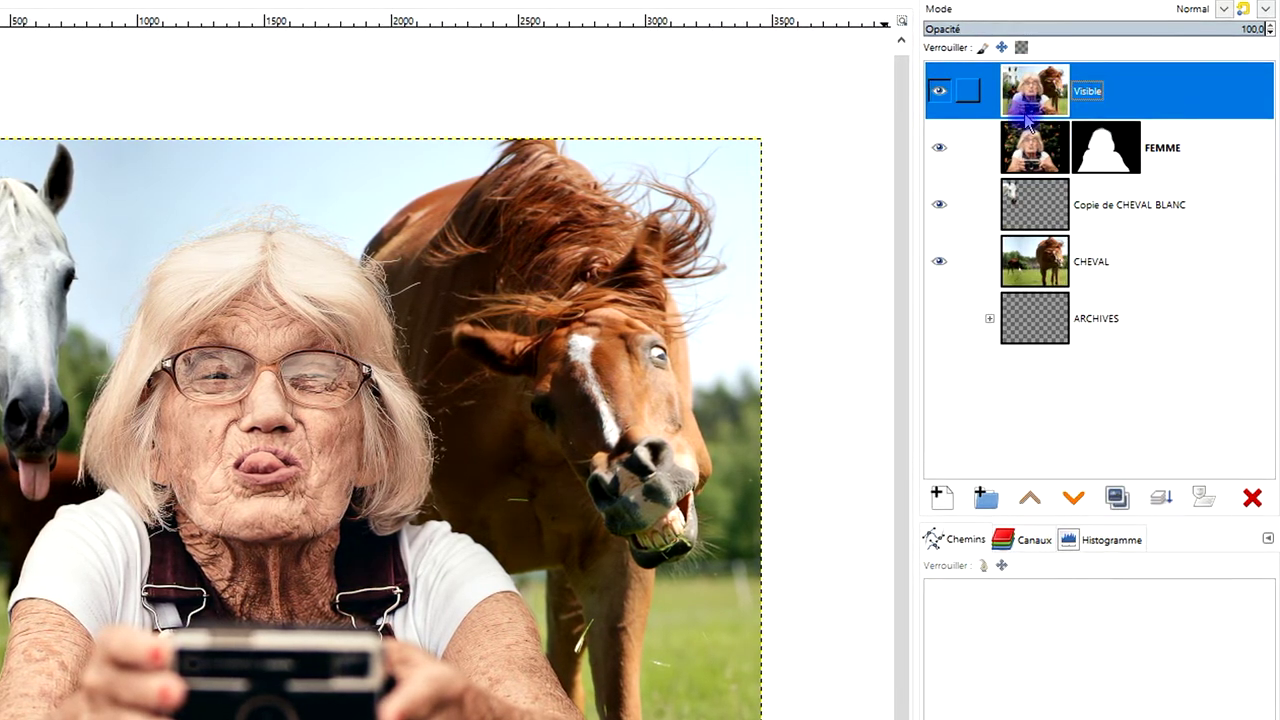
drag(939, 147, 947, 261)
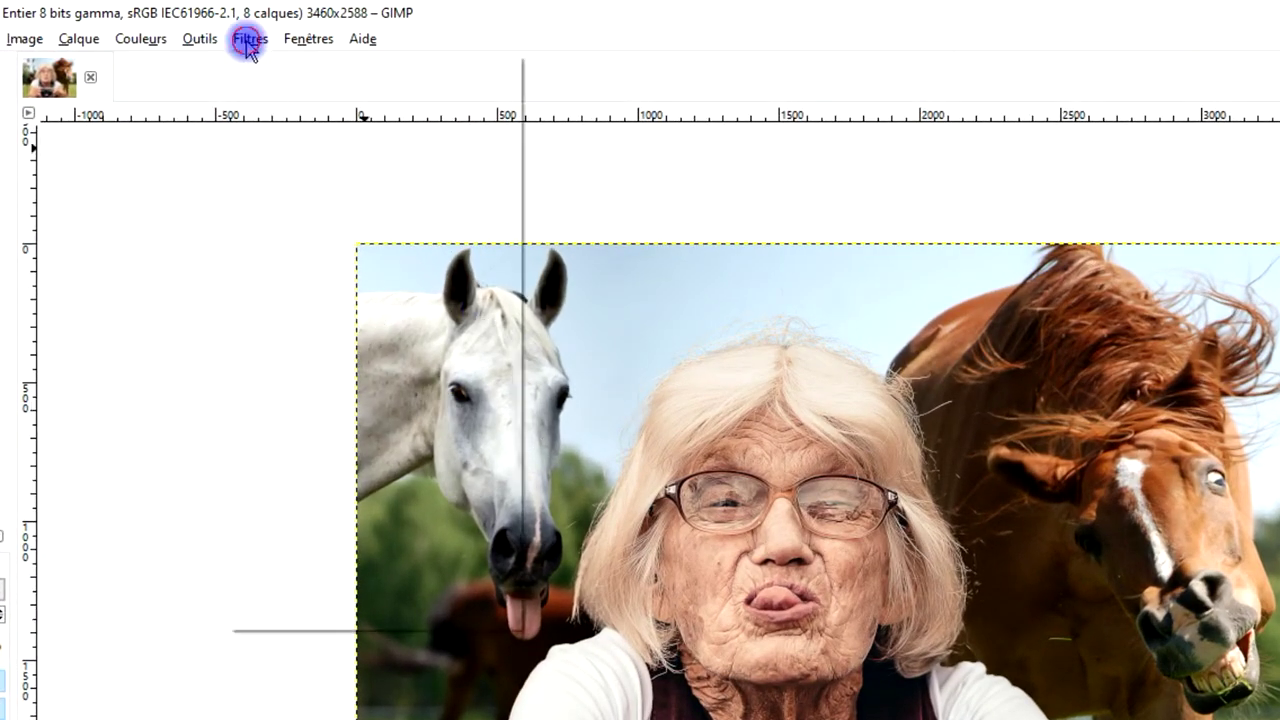
- Load Lylejk's Painting in G'MIC-Qt, randomized to Iterations 10, Abstraction 2, Radius 4, Canvas 10
click(249, 40)
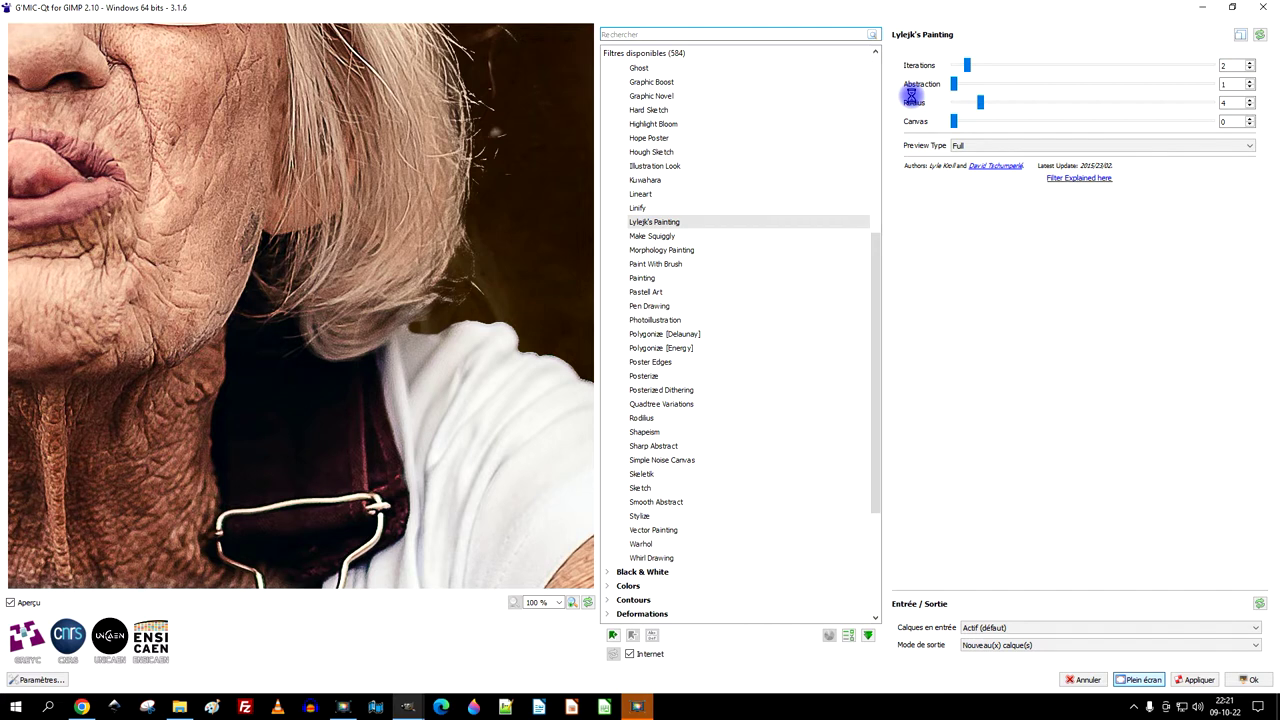
scroll(700, 200, up, 8)
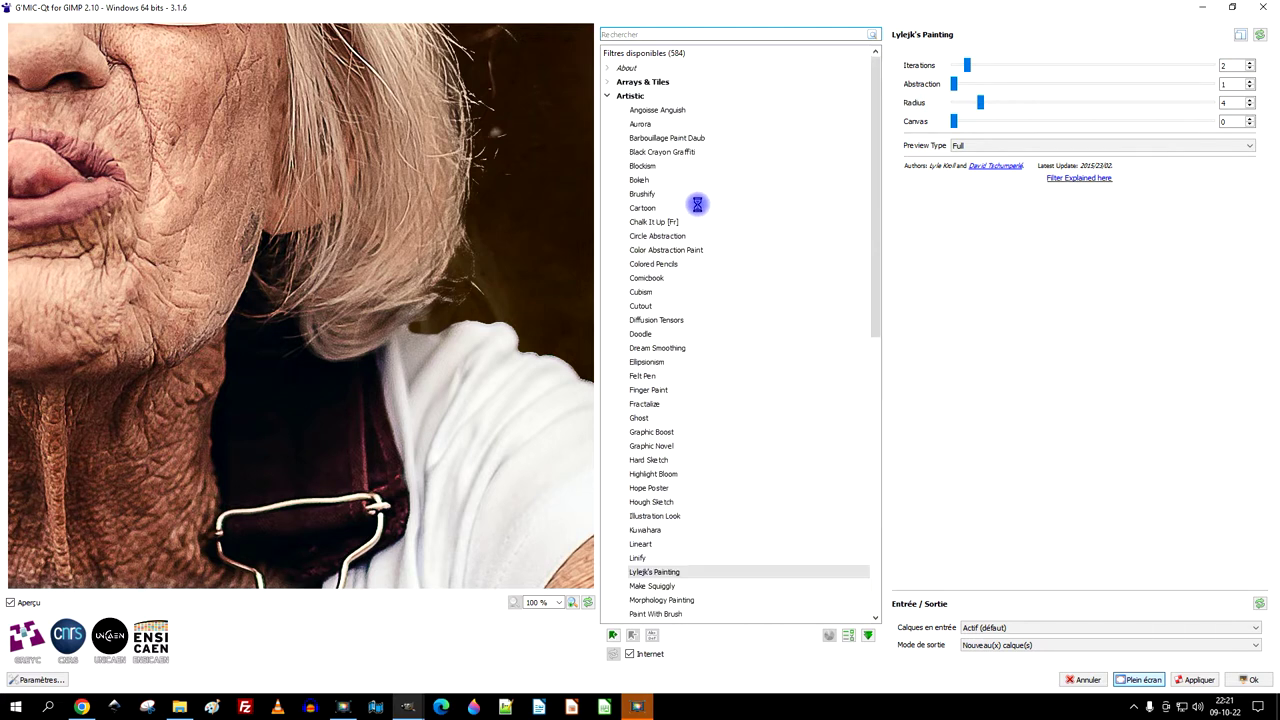
scroll(737, 263, down, 4)
scroll(737, 263, down, 1)
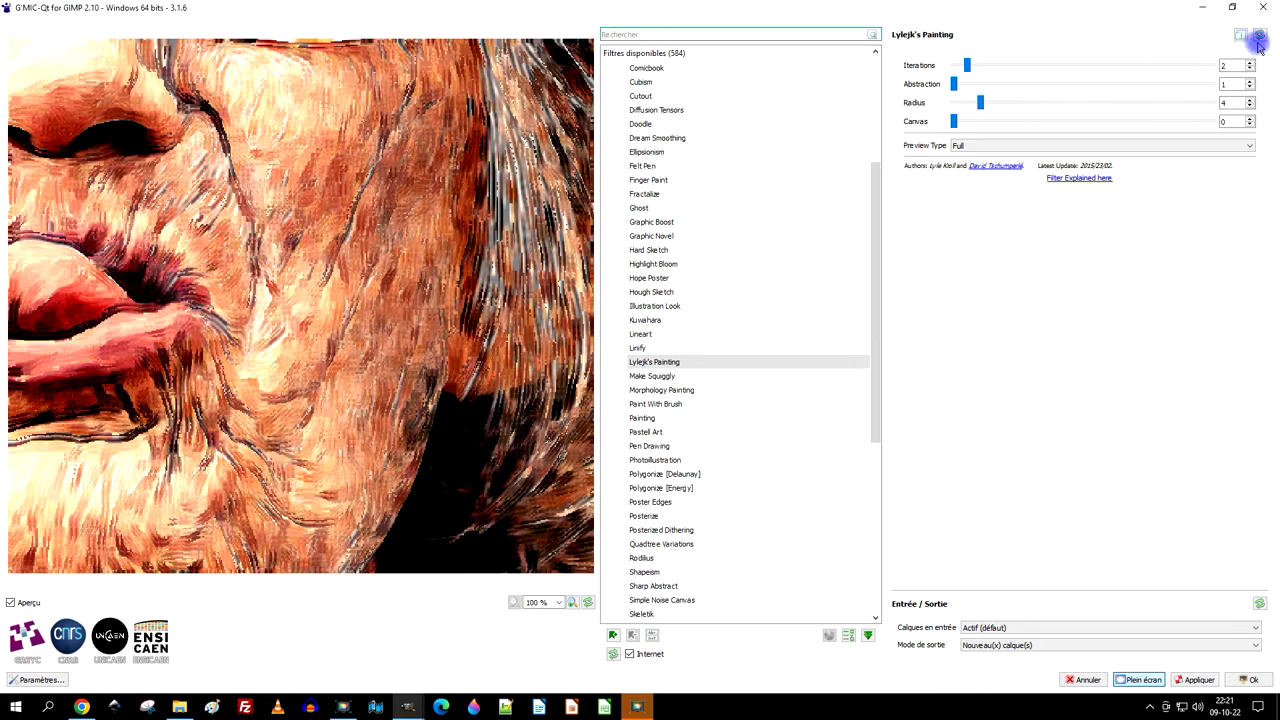
click(1258, 38)
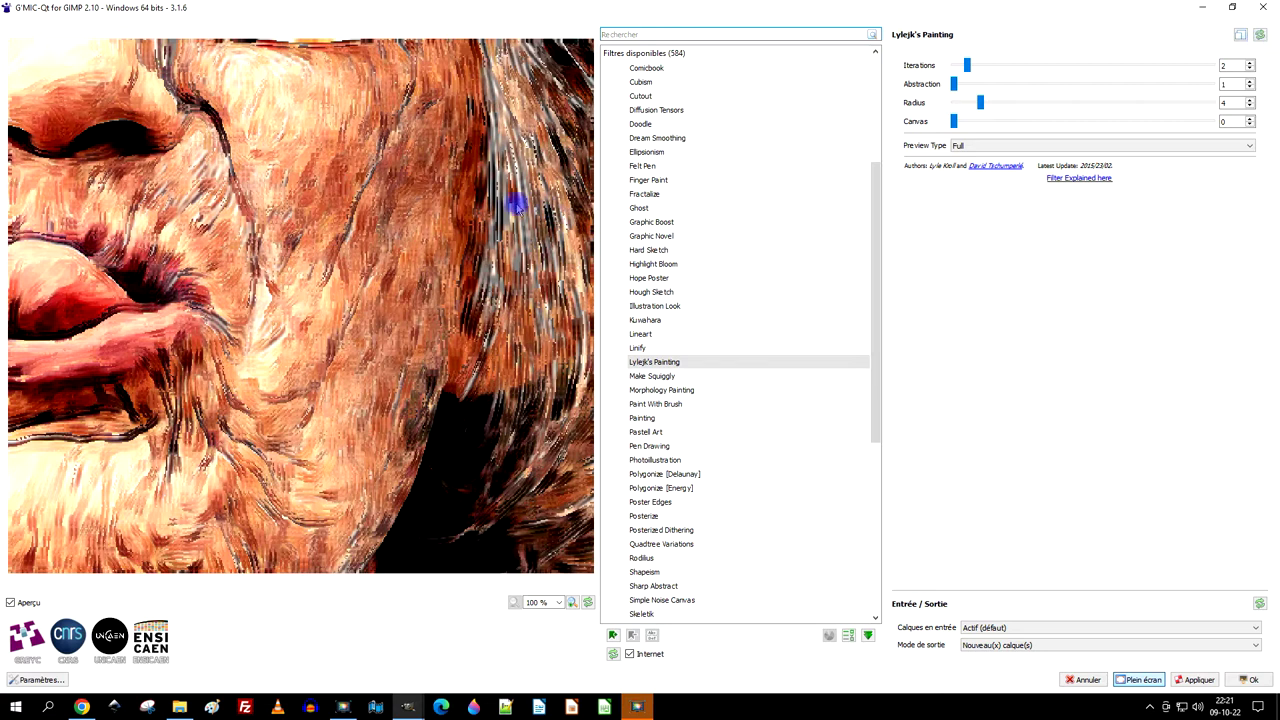
click(1259, 35)
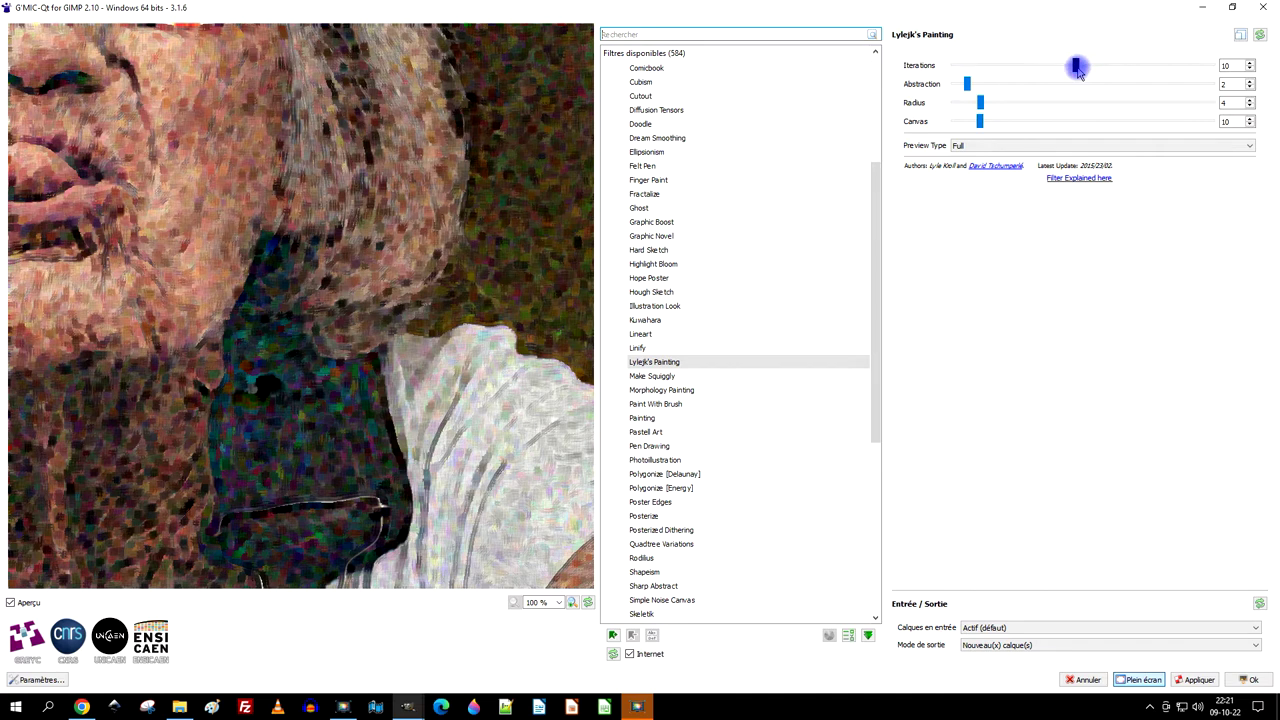
- Pan the preview to the glasses and lips, then set Iterations 1 and Abstraction 20
mouse_move(257, 120)
mouse_down()
mouse_move(314, 323)
mouse_move(372, 390)
mouse_up()
drag(1075, 65, 940, 68)
click(414, 185)
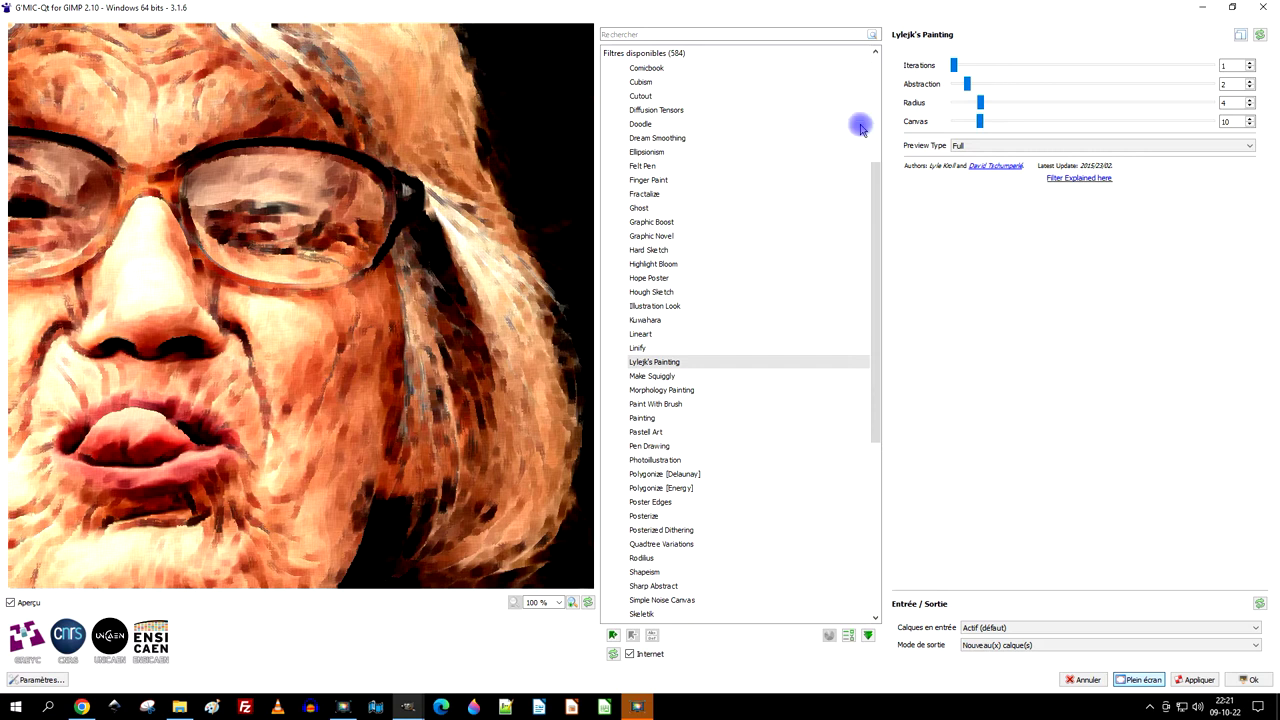
drag(955, 66, 965, 70)
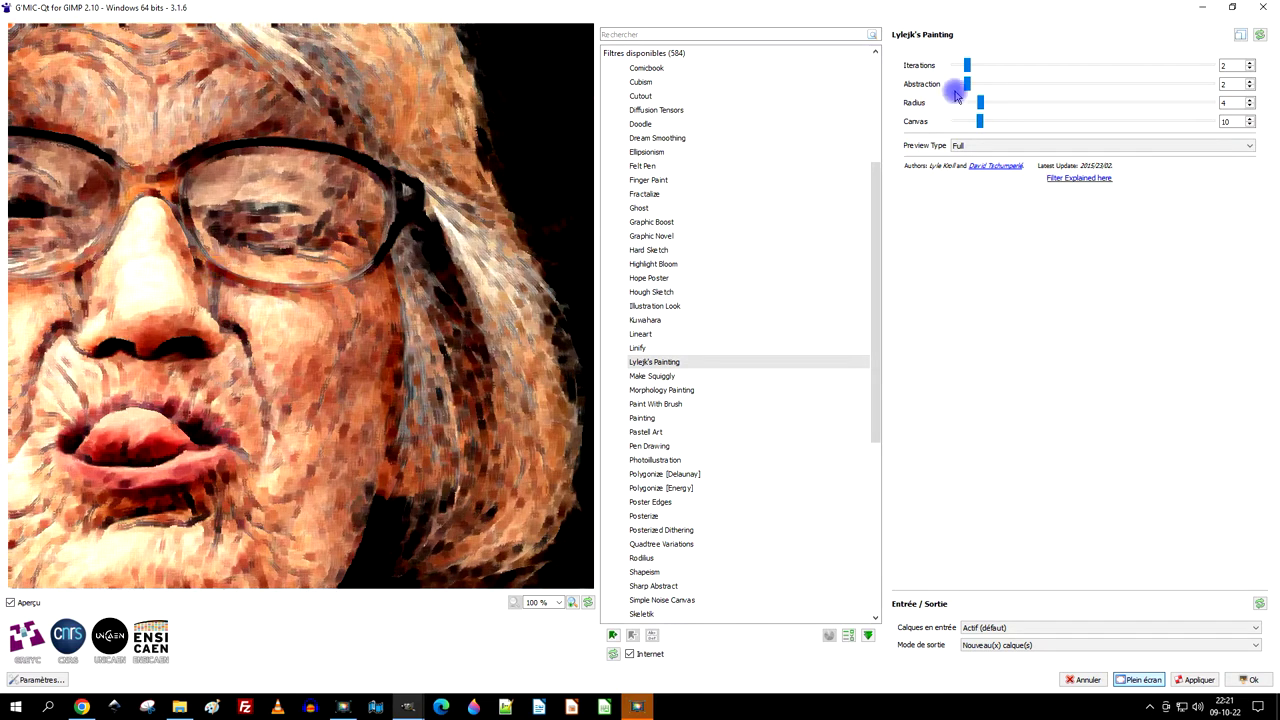
drag(971, 66, 937, 66)
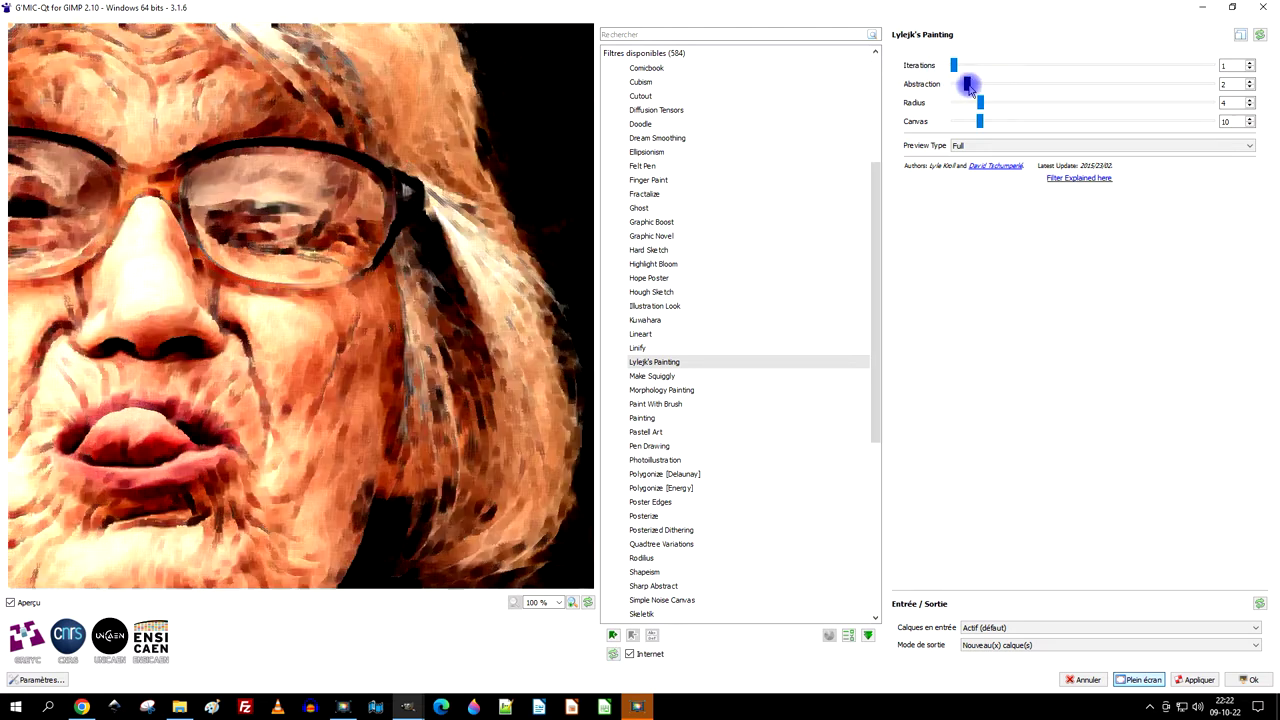
drag(968, 87, 1217, 86)
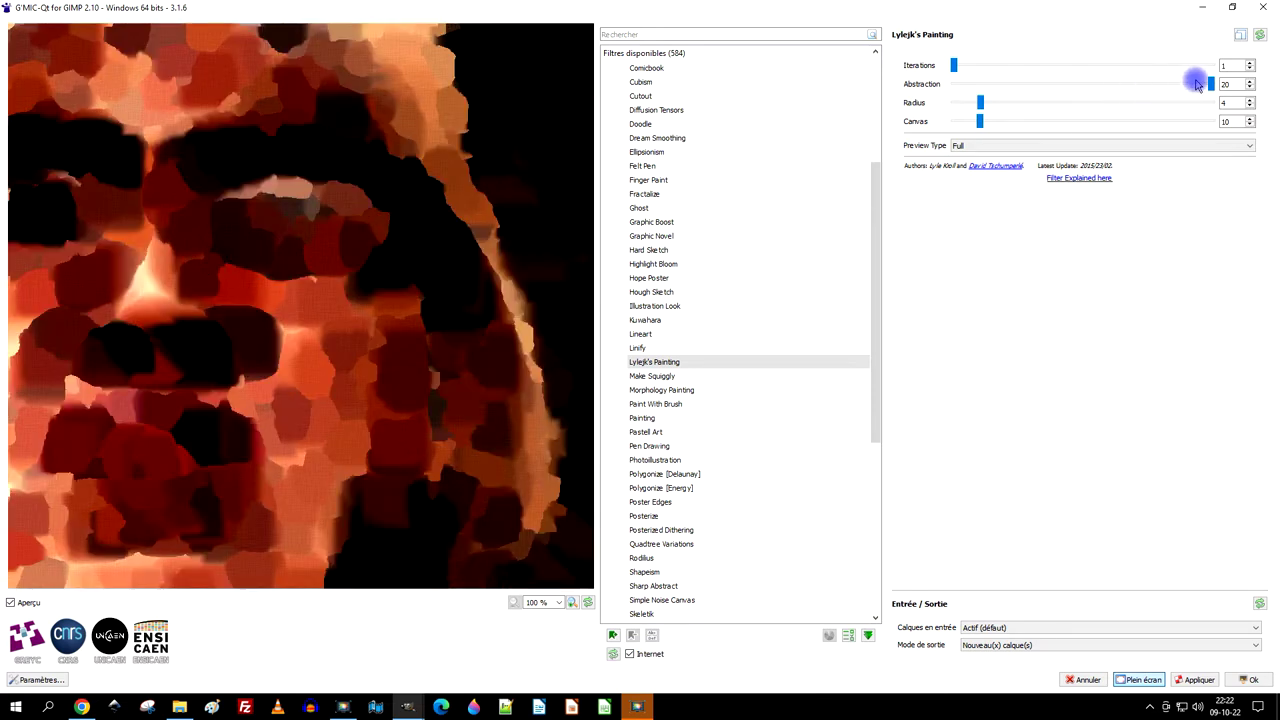
- Bring Lylejk's Painting Abstraction down to 1, then settle it at 2
drag(1211, 85, 952, 86)
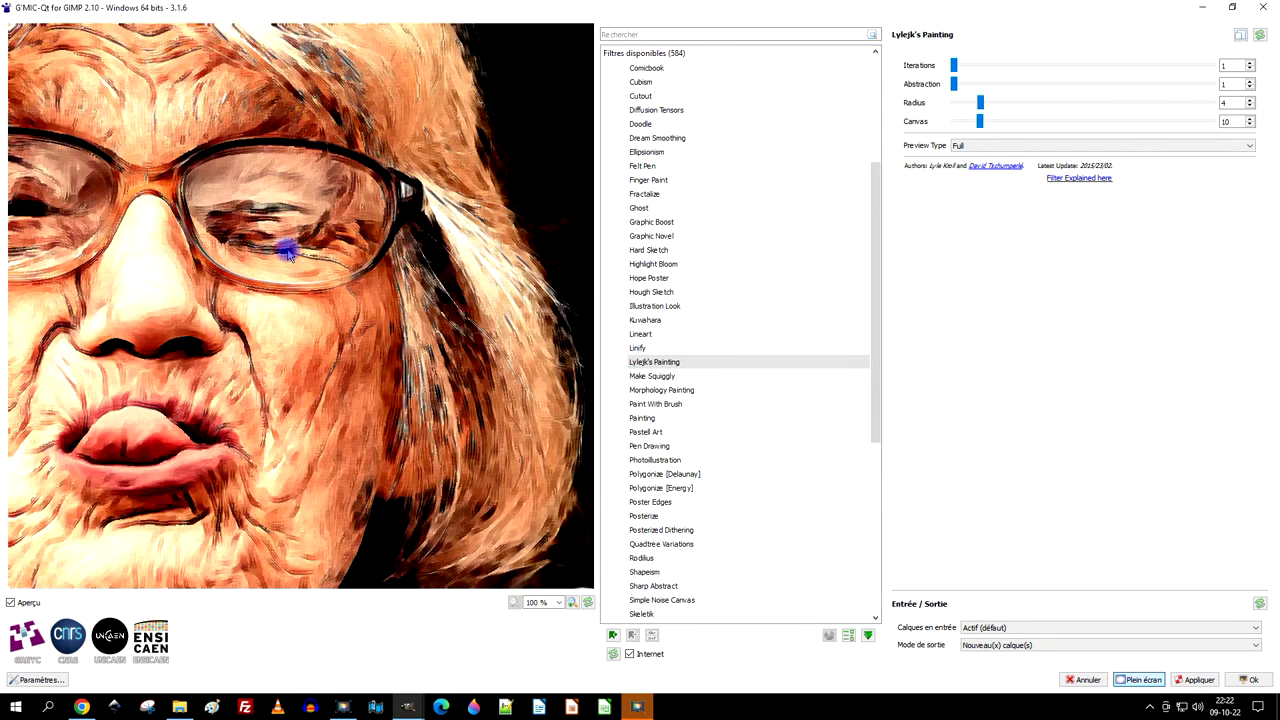
drag(955, 85, 970, 86)
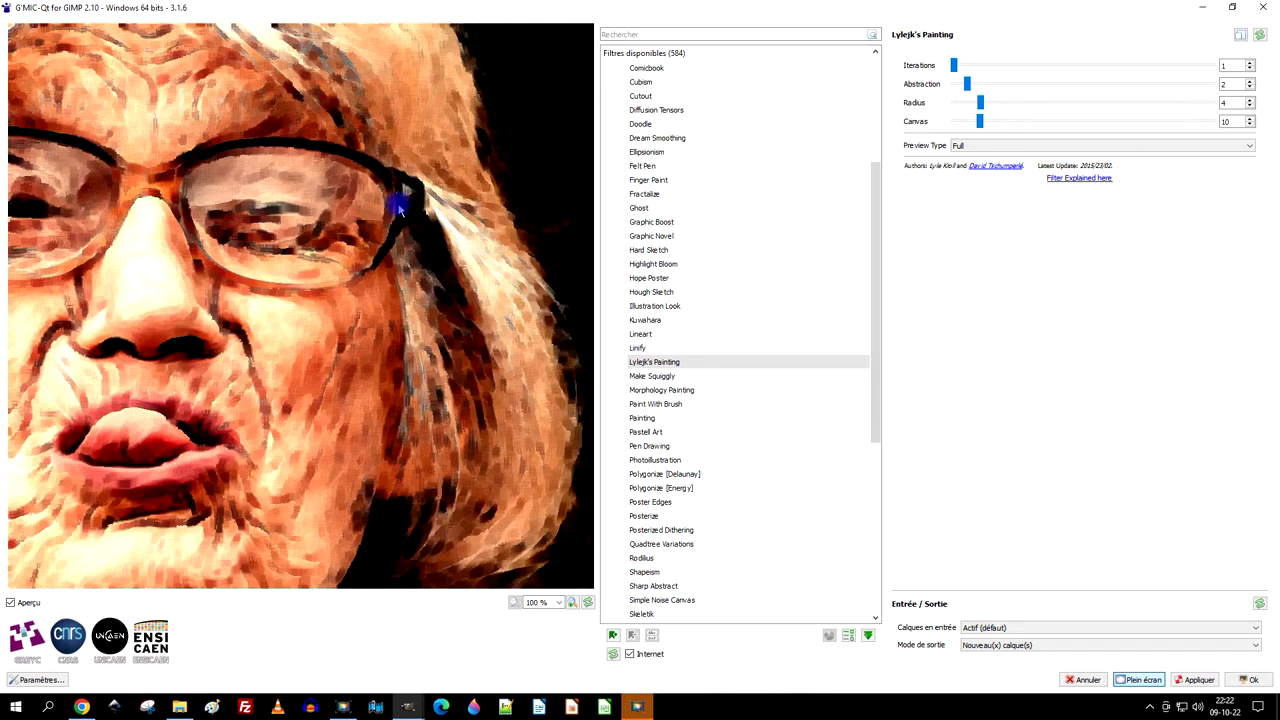
click(980, 102)
drag(966, 108, 980, 108)
- Try Radius values from 3 to 30, leave it at 4, and apply the filter
drag(982, 108, 971, 104)
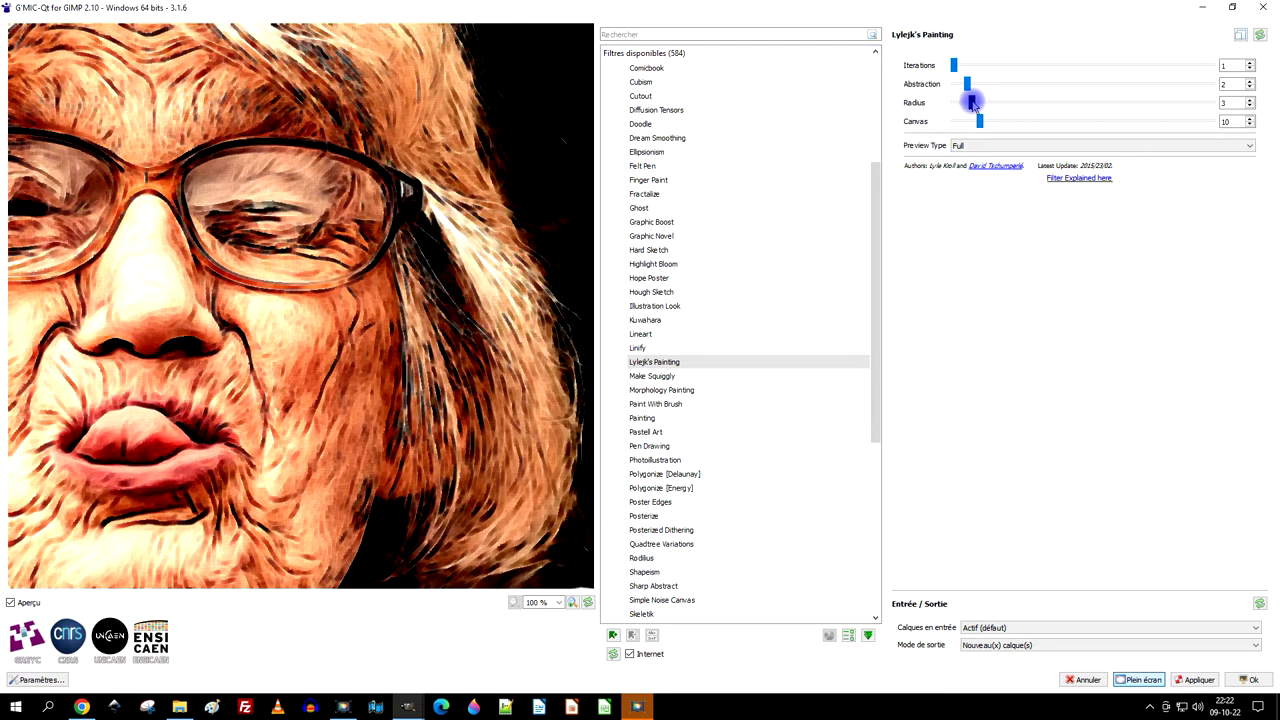
drag(973, 103, 980, 103)
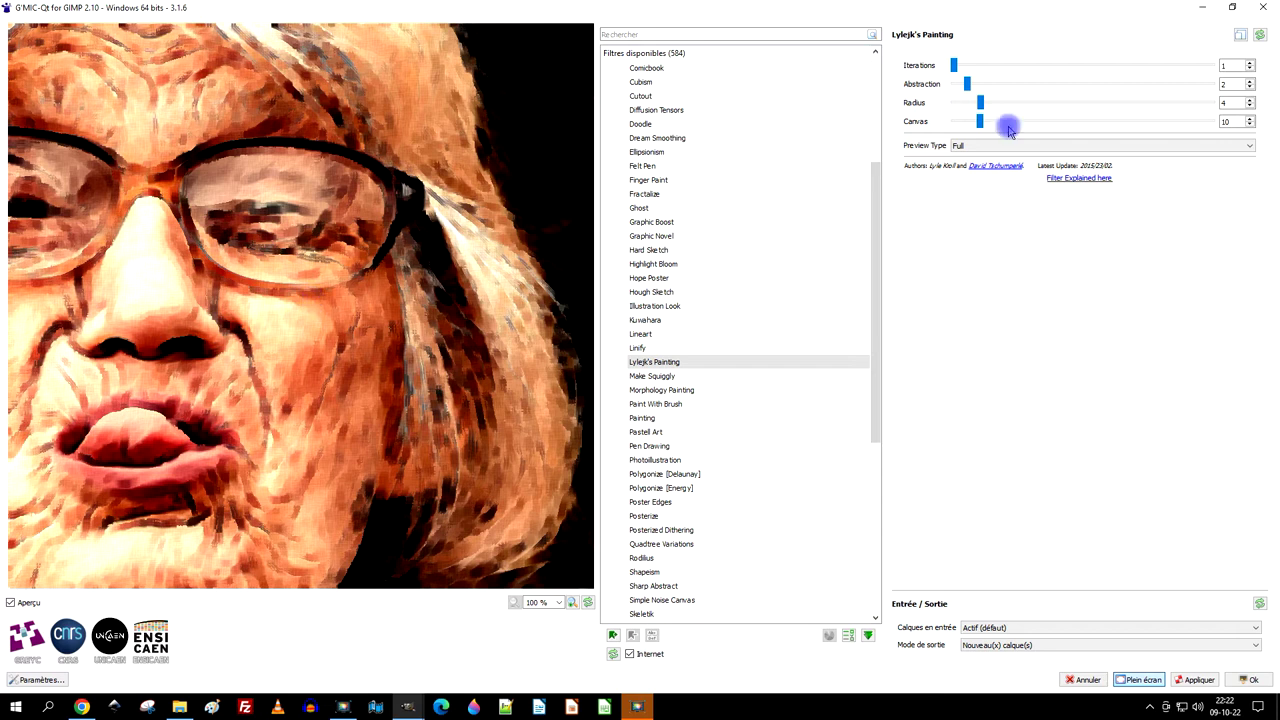
drag(982, 103, 1211, 103)
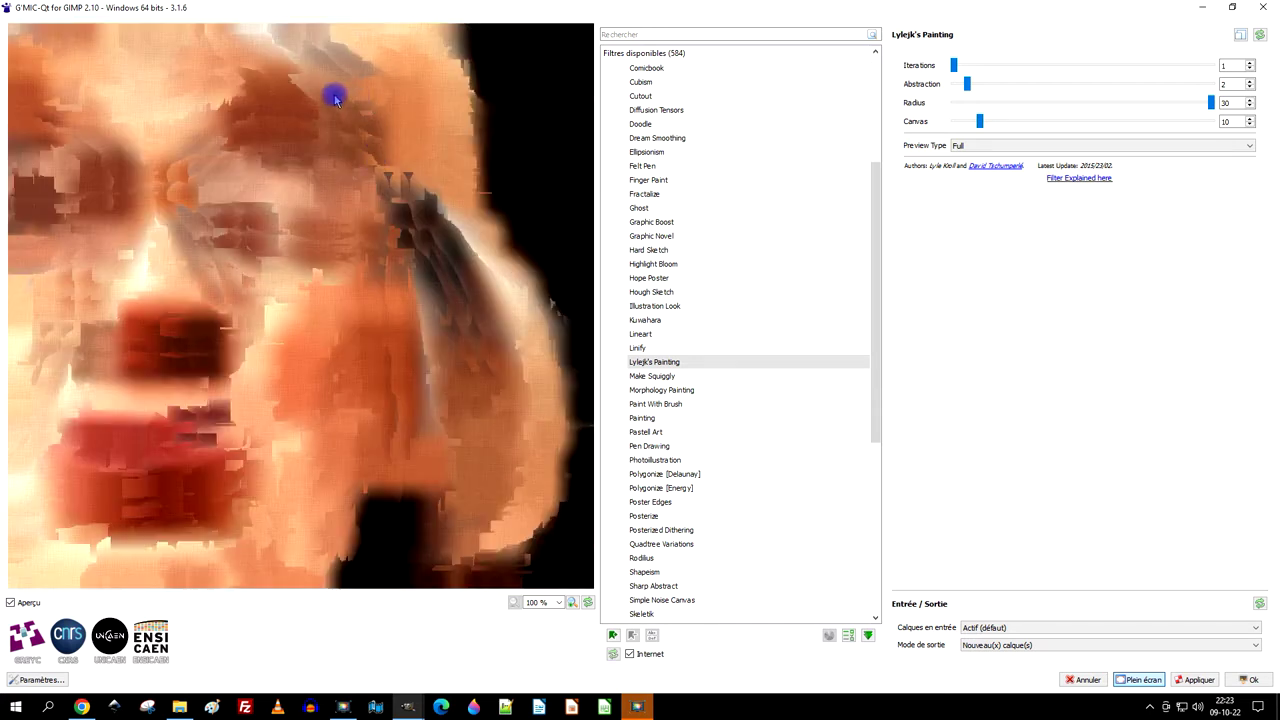
drag(1210, 104, 970, 103)
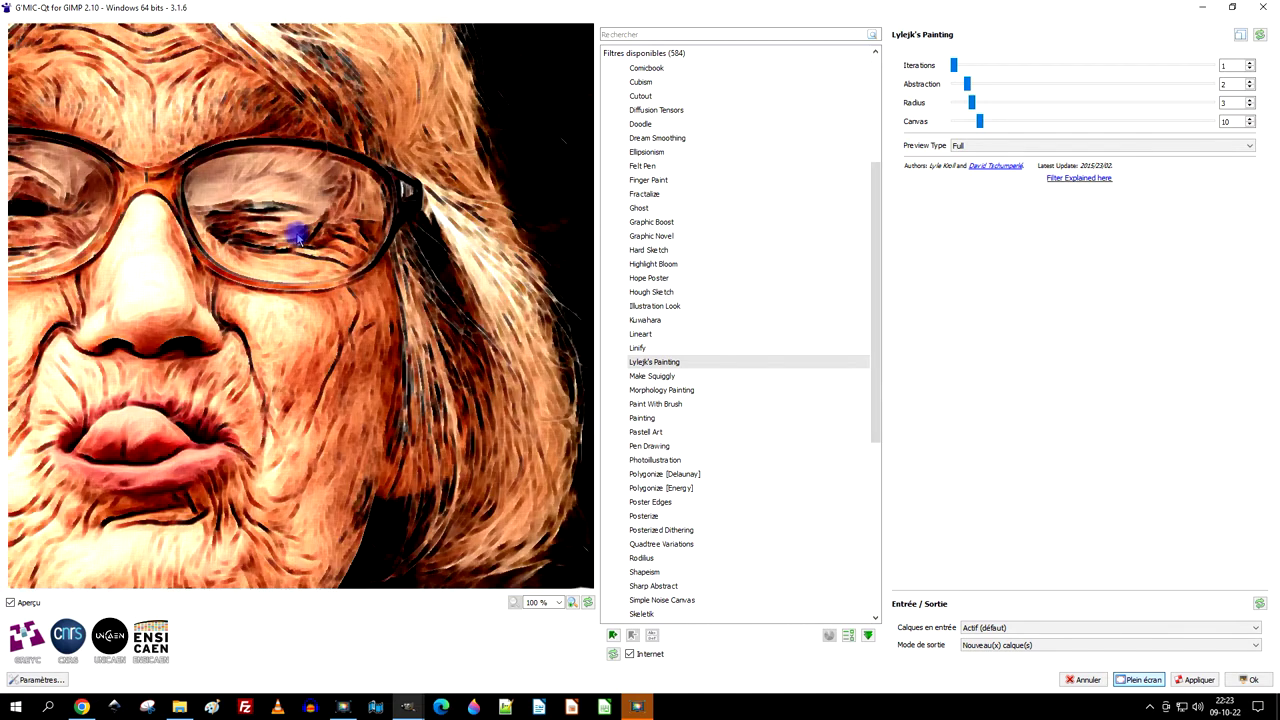
drag(971, 102, 981, 104)
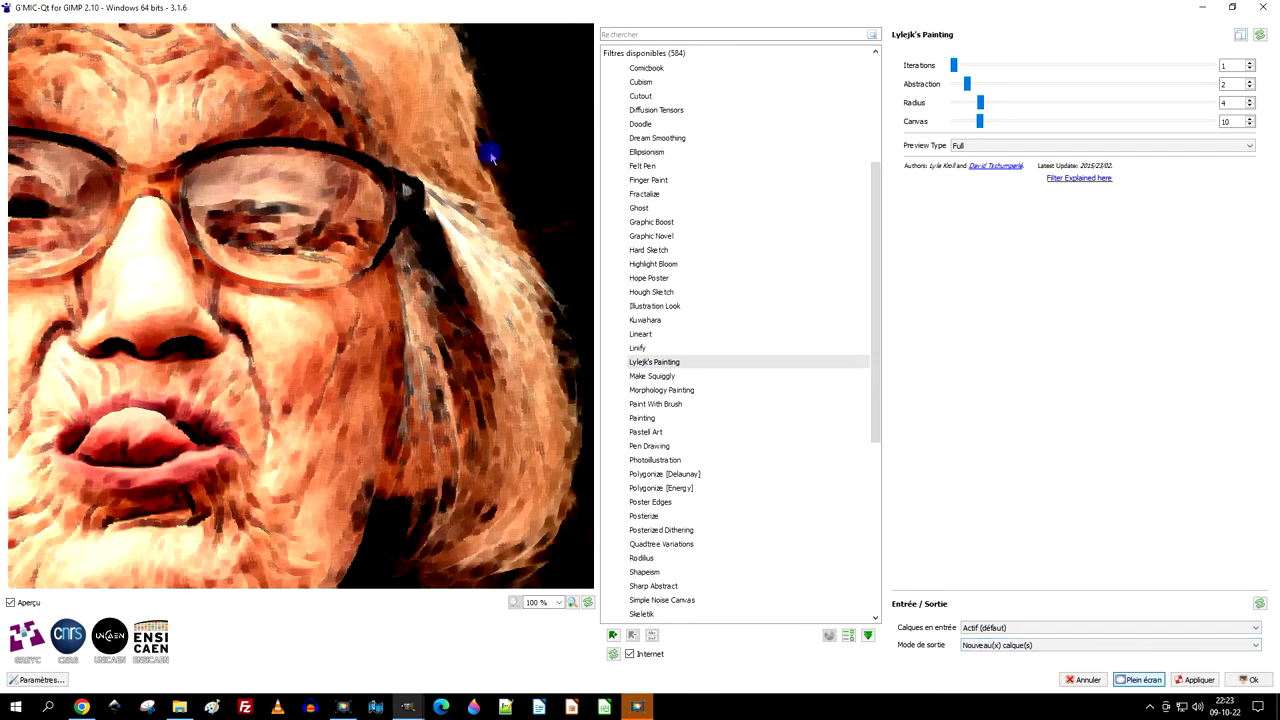
click(1194, 680)
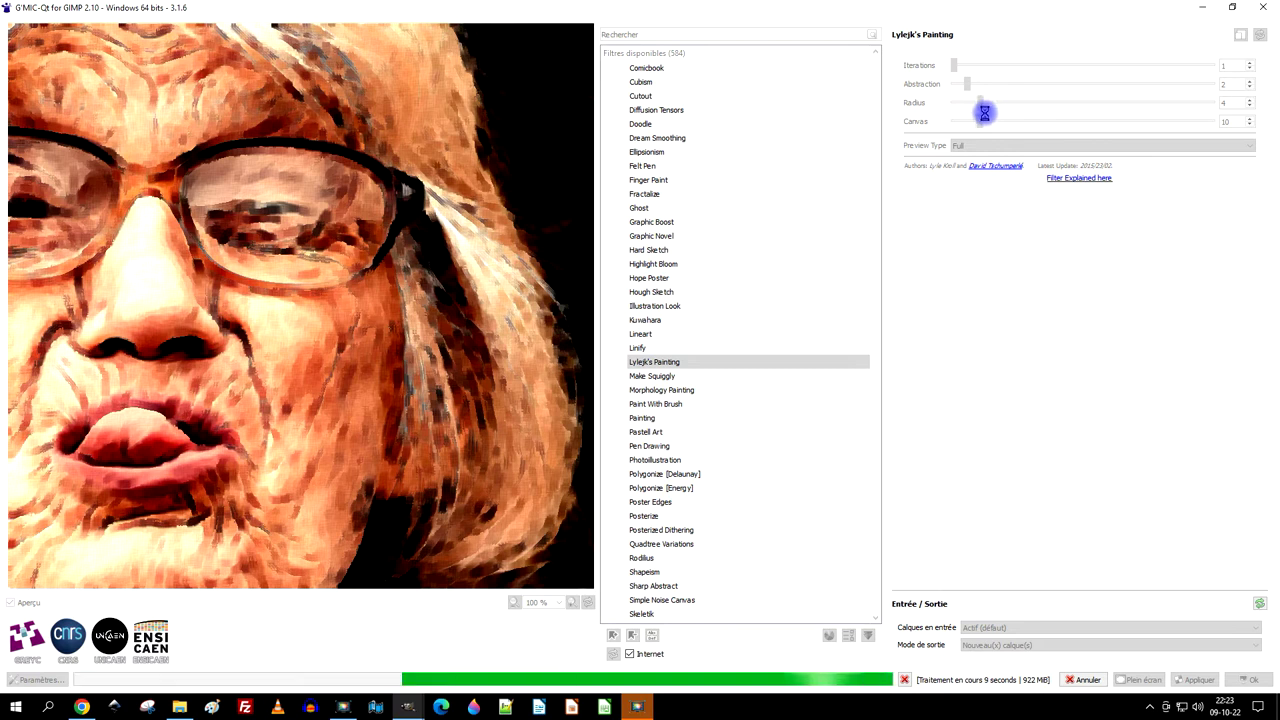
- Lower Radius to 3 while the painting effect finishes applying as a new layer
drag(984, 106, 974, 104)
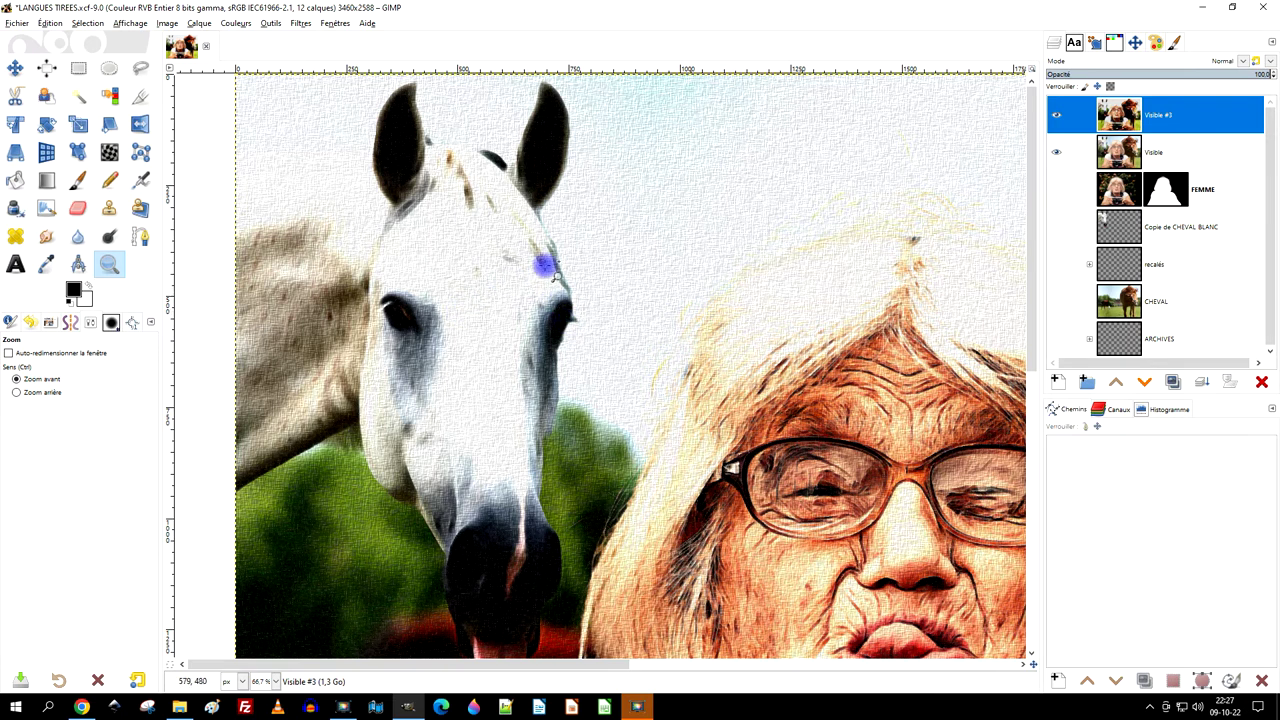
- Add a white, fully opaque layer mask to the Visible #3 layer
right_click(1118, 115)
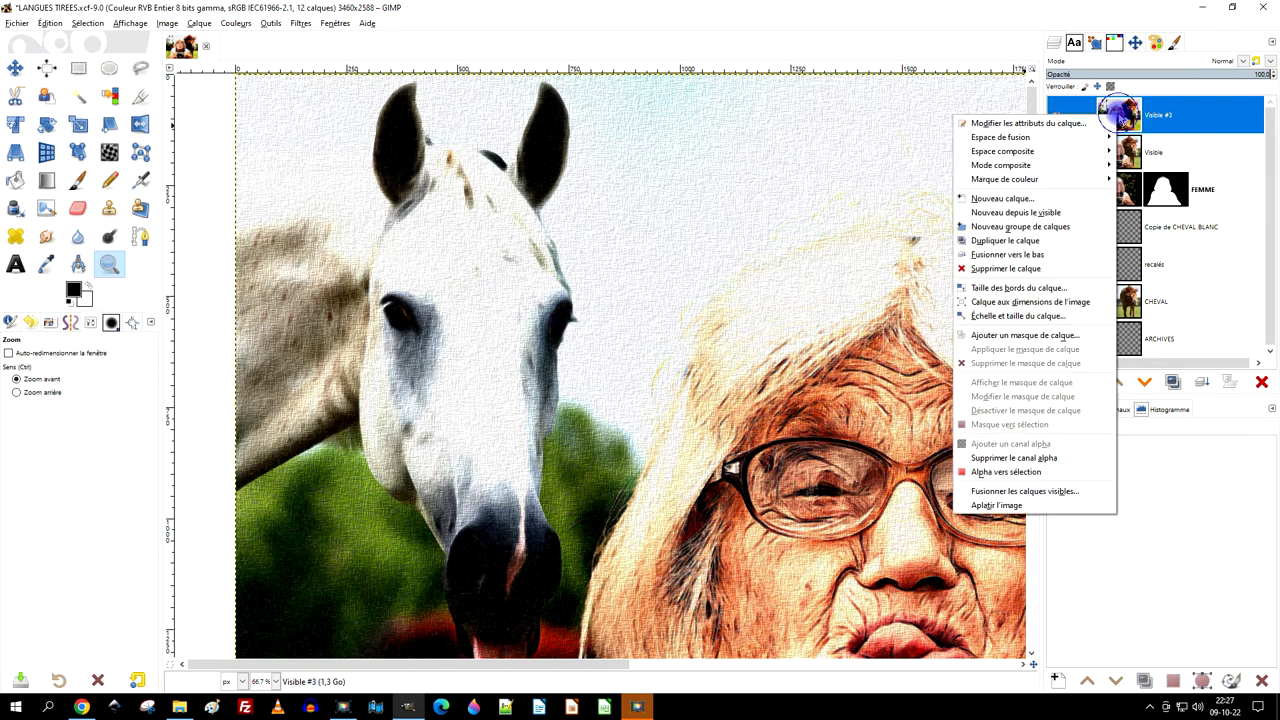
click(1022, 338)
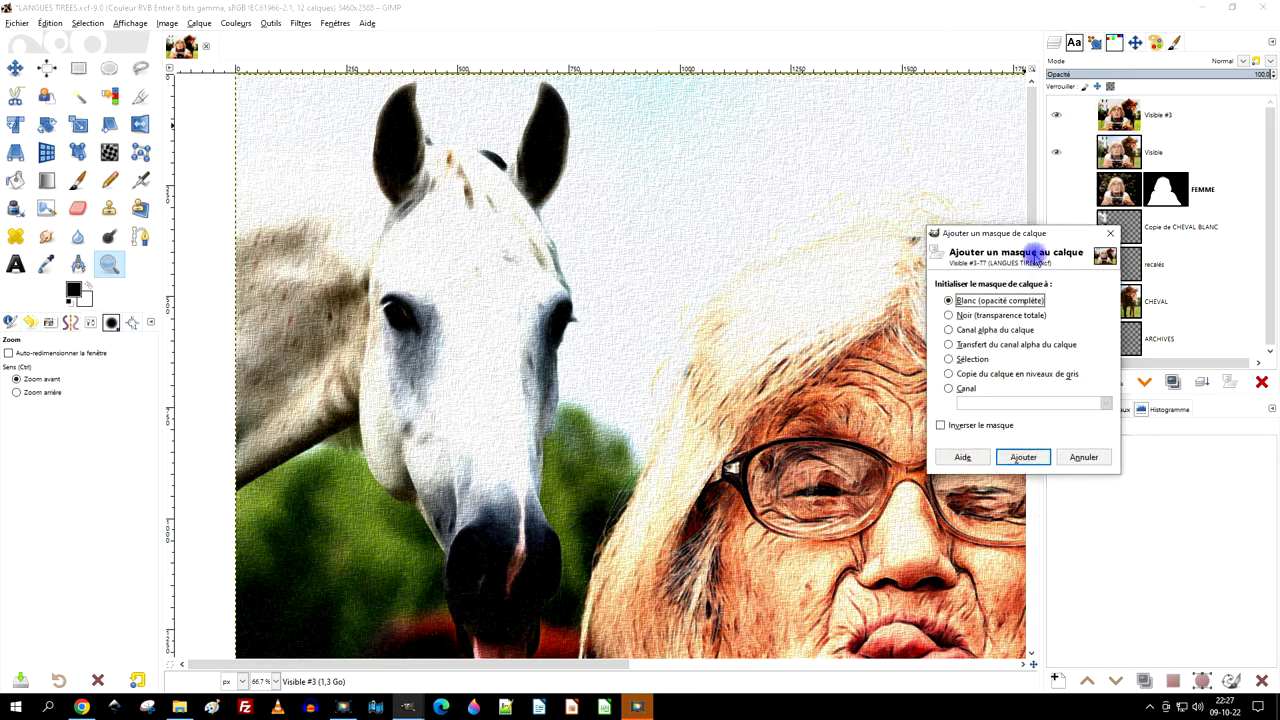
click(1025, 456)
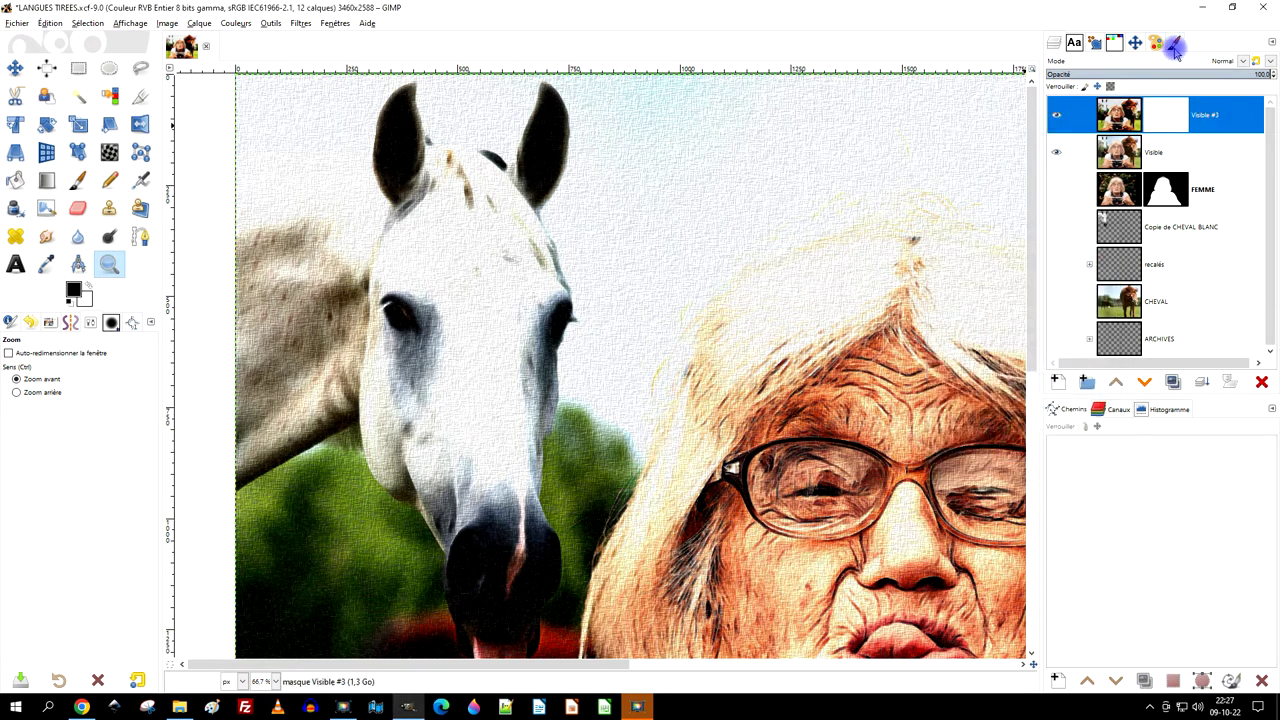
click(78, 183)
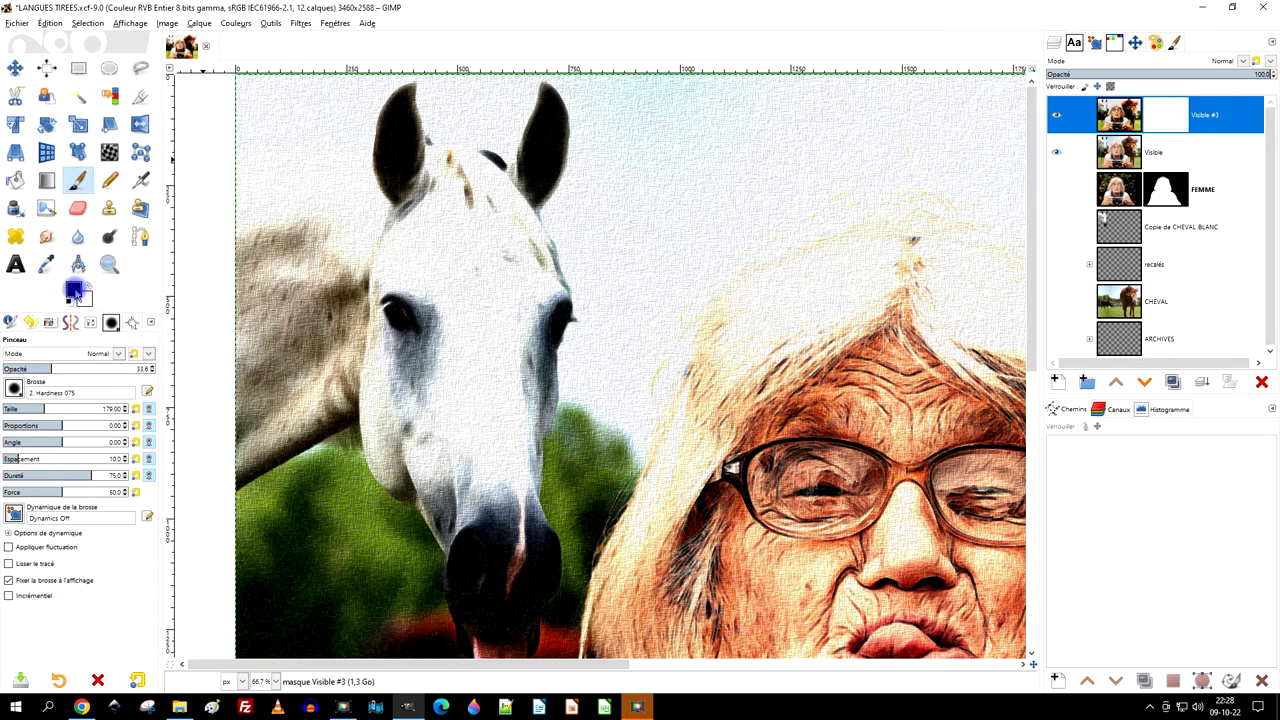
- At brush opacity 29.5, paint the mask over the upper-left sky
drag(50, 368, 48, 368)
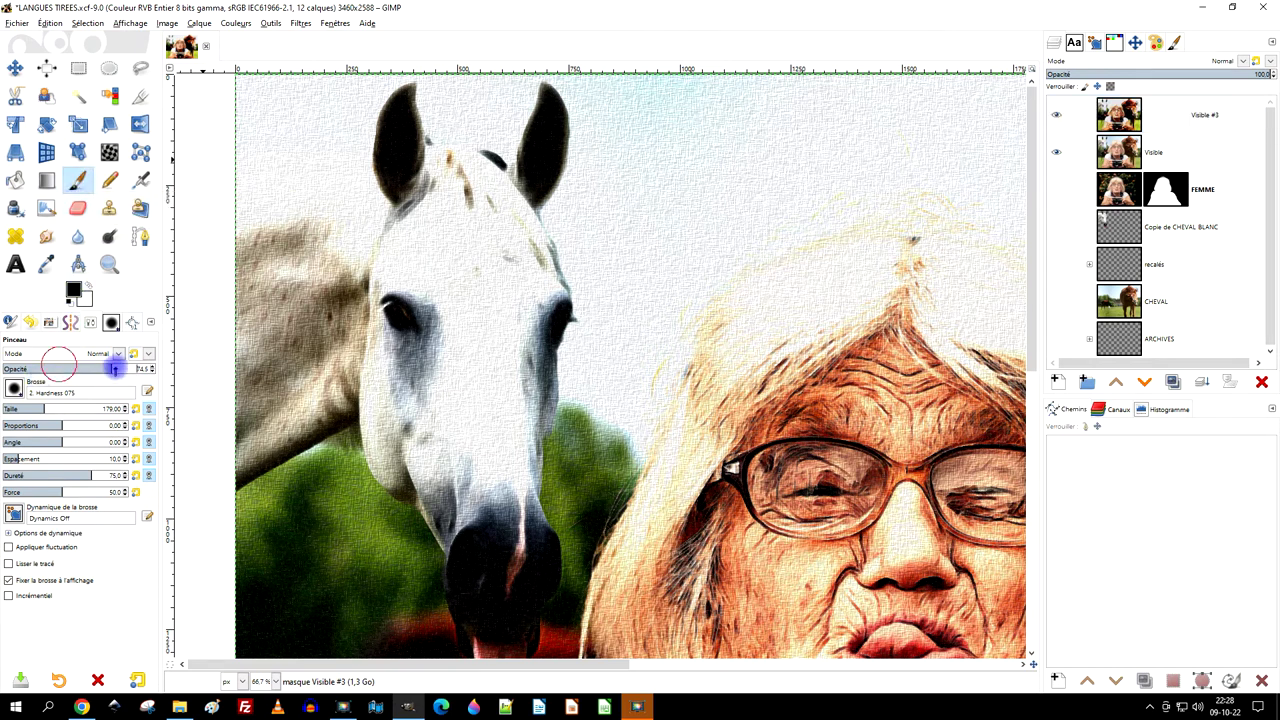
drag(283, 209, 337, 251)
click(300, 243)
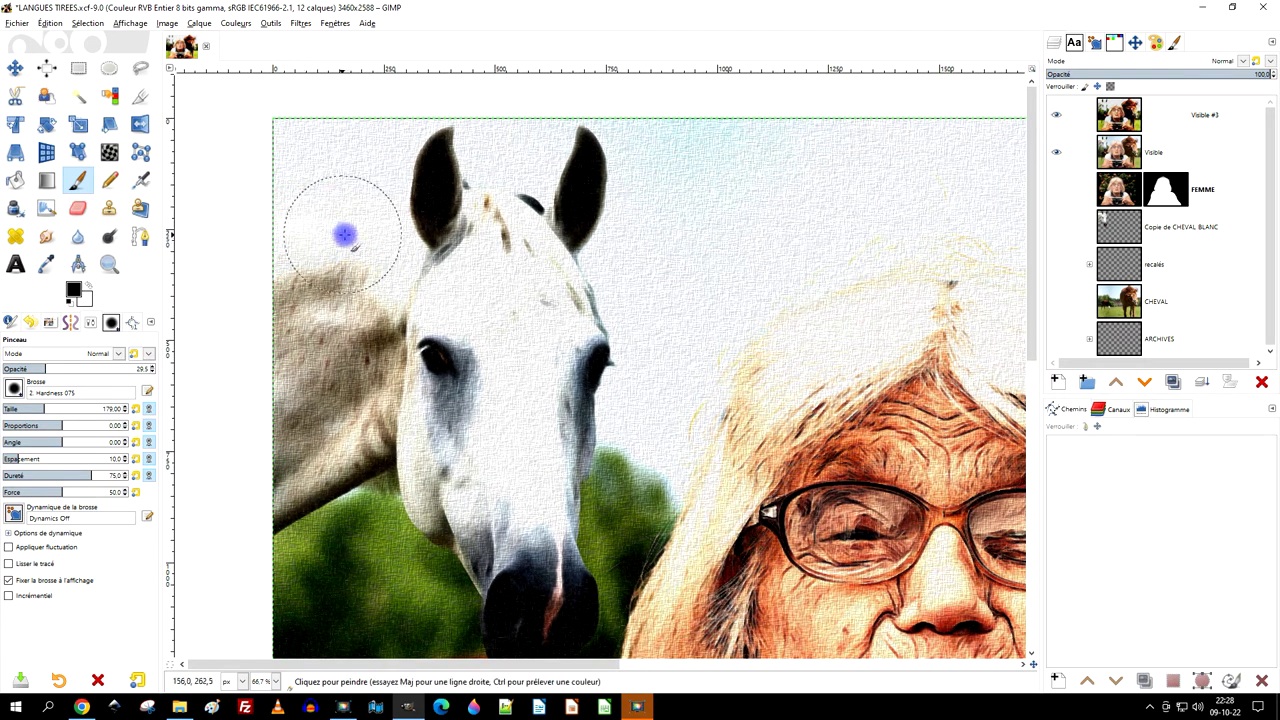
drag(295, 200, 371, 206)
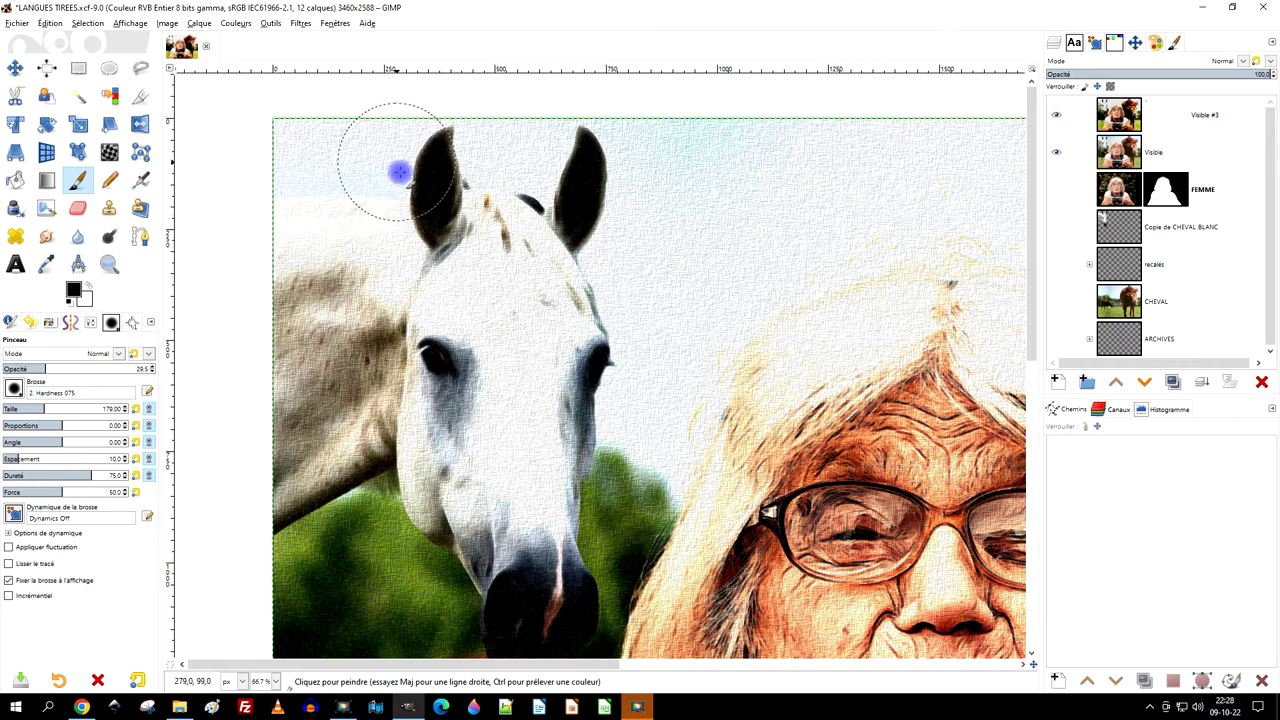
scroll(400, 171, up, 1)
scroll(443, 289, up, 1)
scroll(466, 357, up, 1)
scroll(440, 320, left, 2)
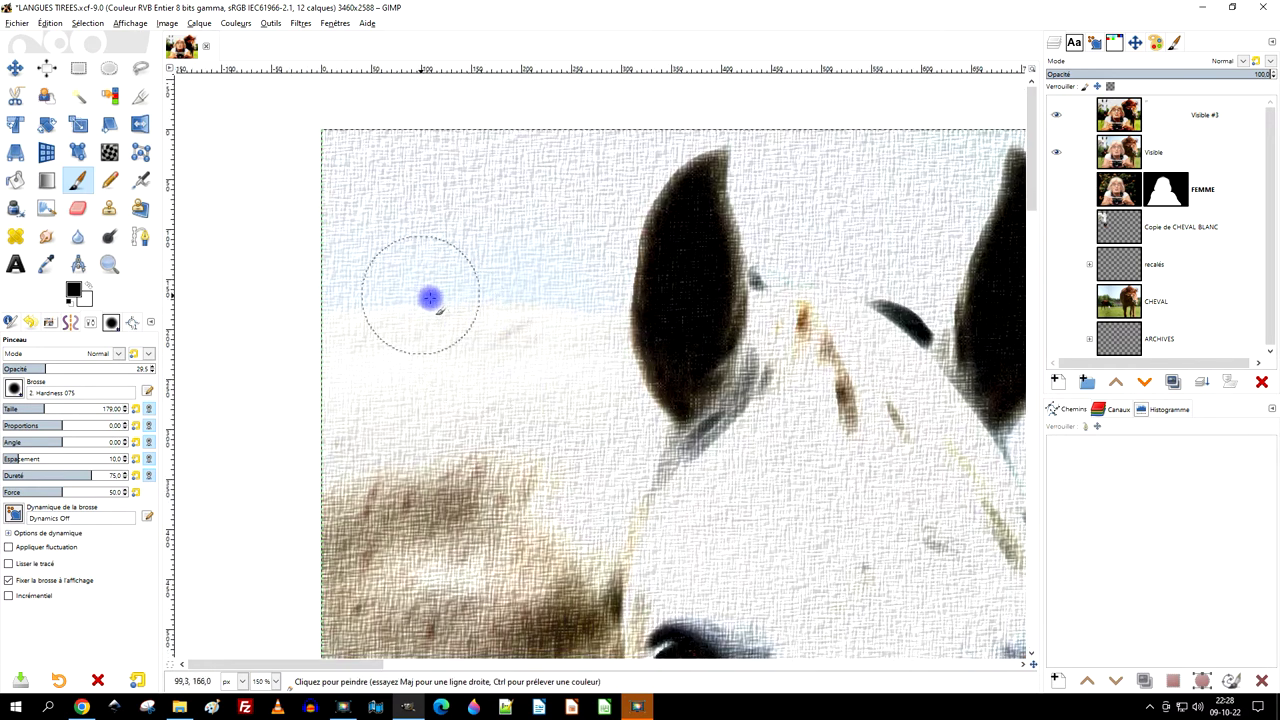
- Make white the foreground colour and raise brush opacity to about 46
click(88, 285)
click(70, 368)
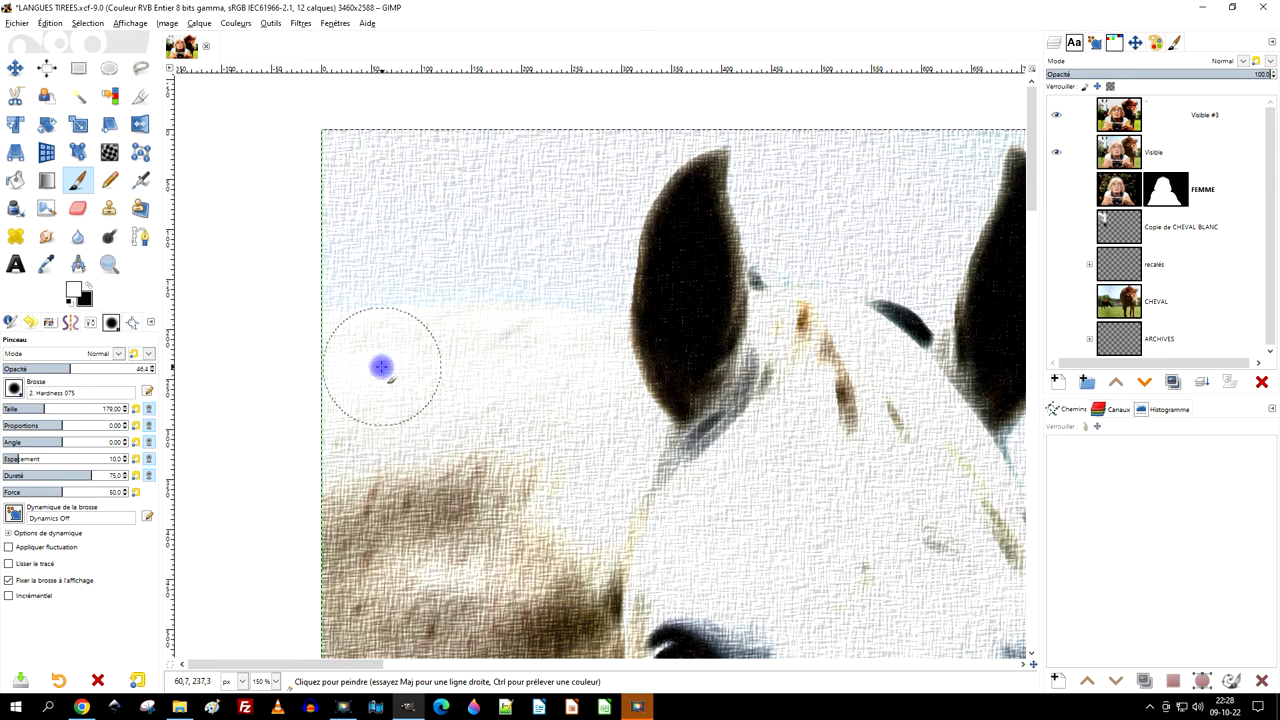
ctrl+scroll(651, 363, down, 3)
ctrl+scroll(608, 471, up, 1)
ctrl+scroll(474, 423, up, 1)
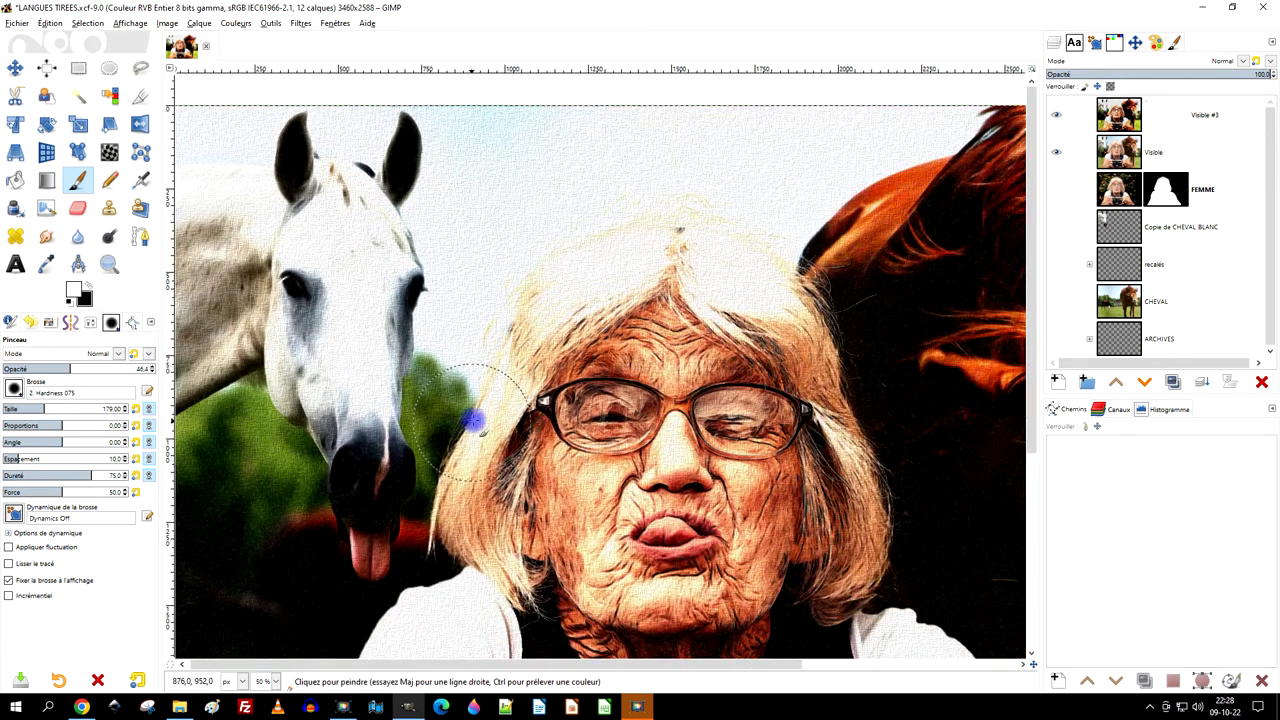
ctrl+scroll(614, 263, up, 1)
- Swap back to black, undo the stray stroke, and view the woman and horse
click(89, 284)
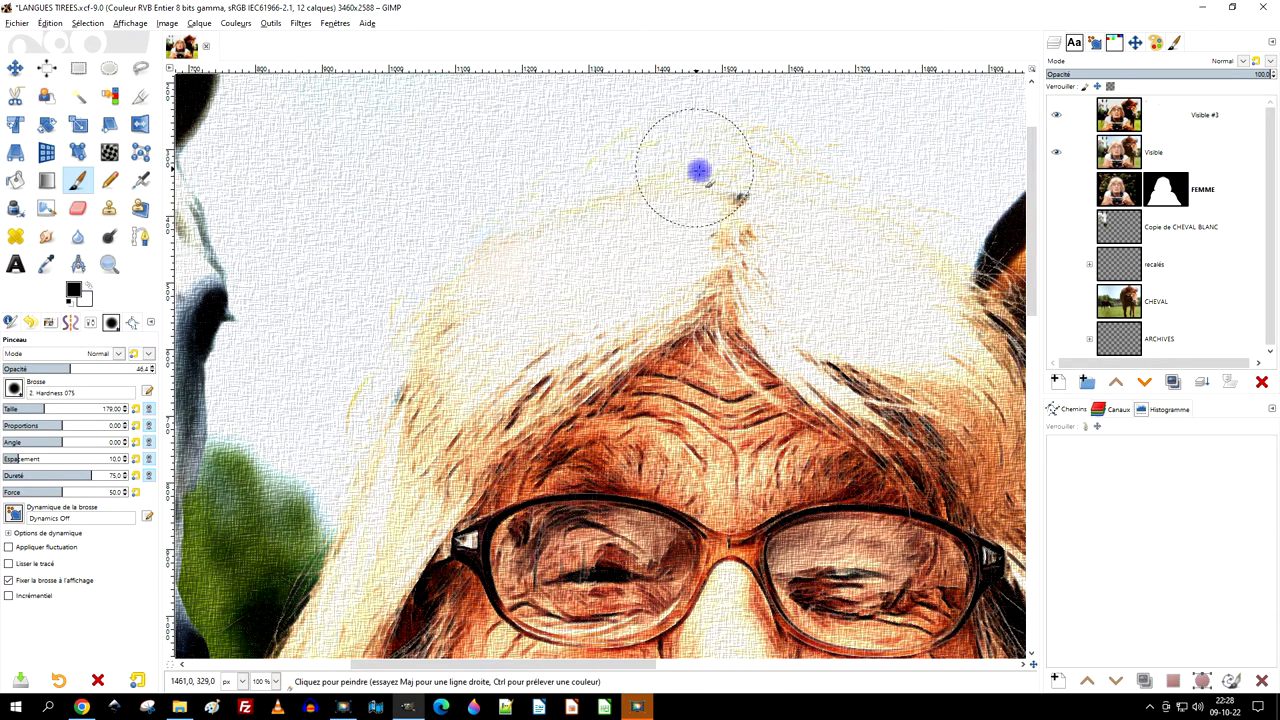
scroll(623, 268, up, 3)
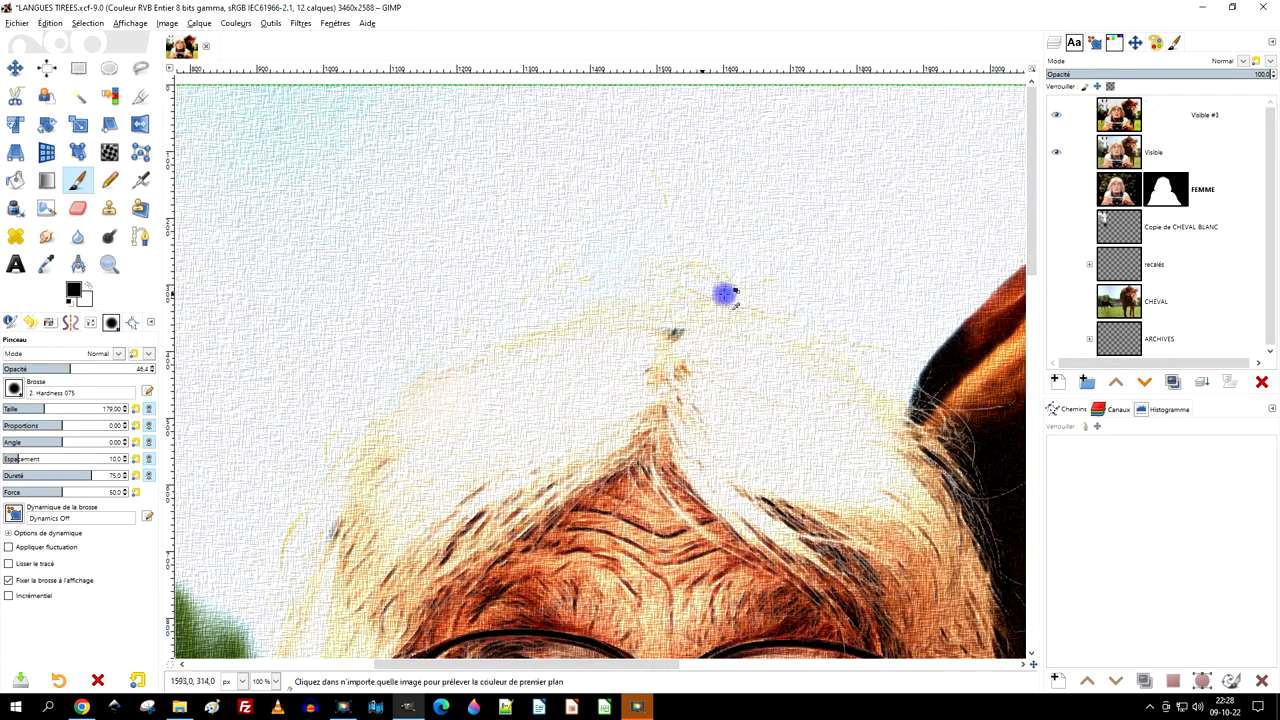
key(ctrl+z)
scroll(786, 331, down, 2)
scroll(794, 346, up, 1)
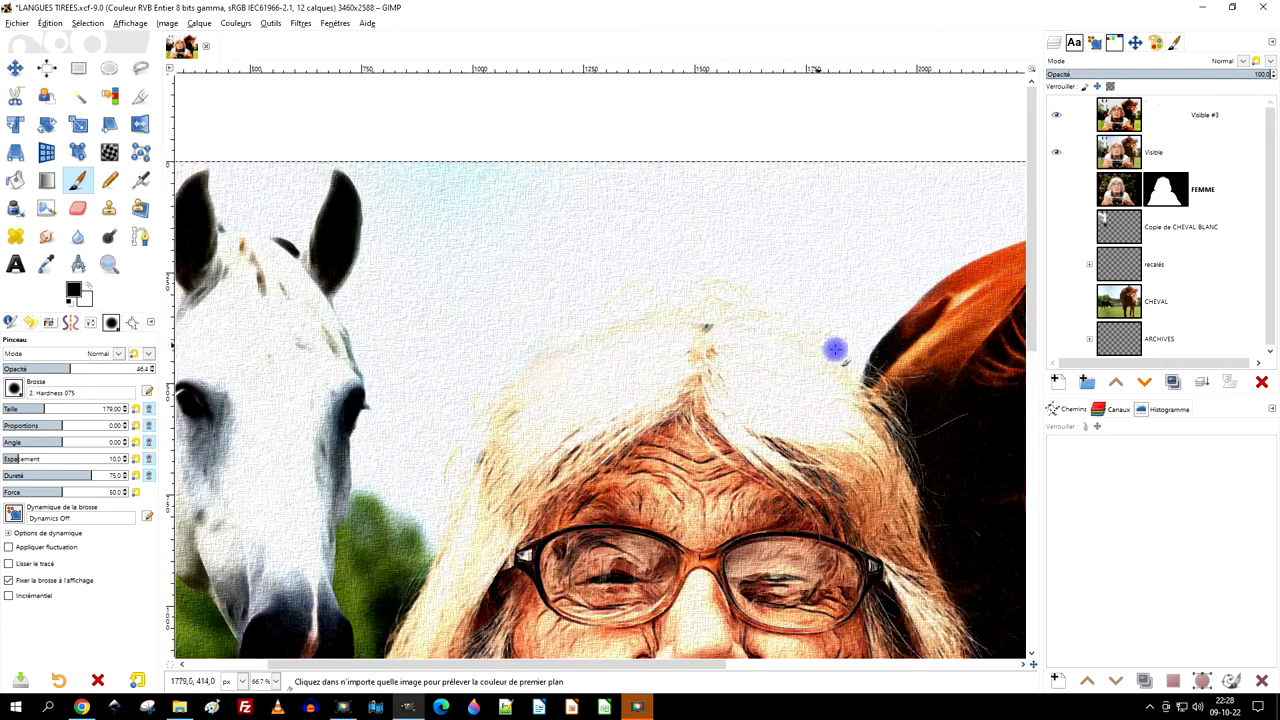
key(space)
scroll(760, 374, down, 2)
scroll(629, 257, up, 1)
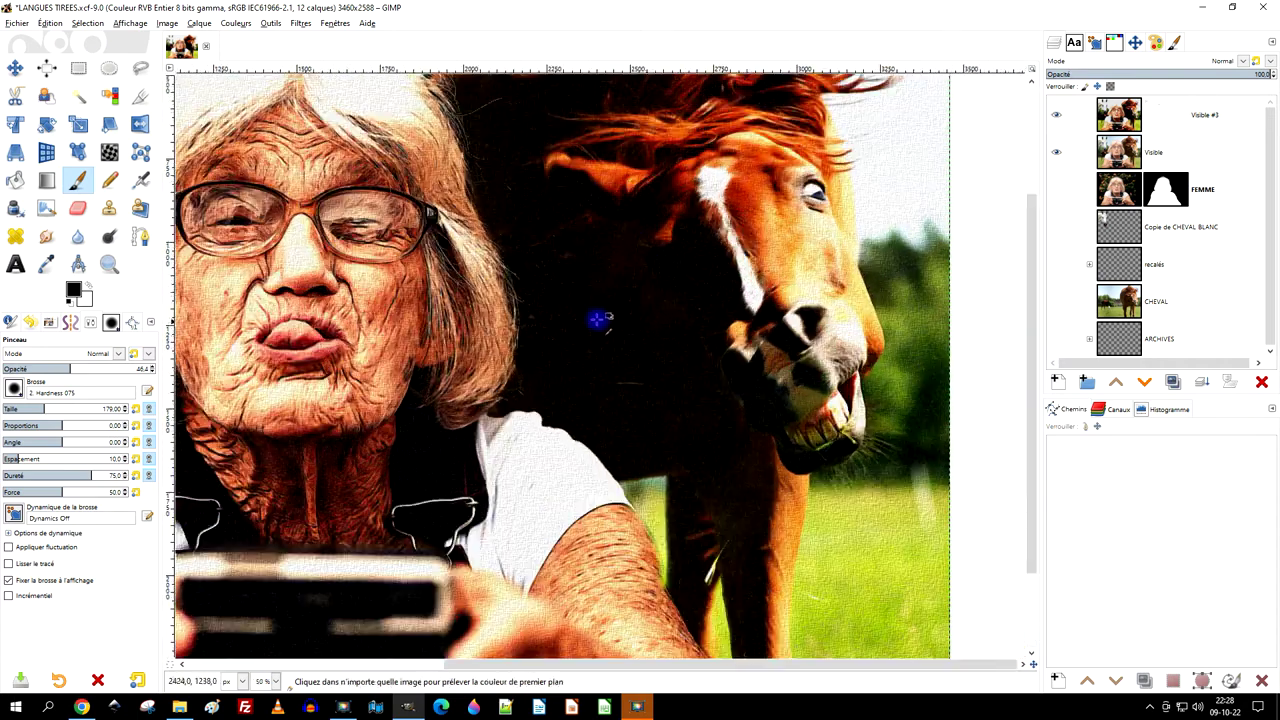
- Undo the previous stroke and paint the mask to reveal the horse's brown body left of its head
key(ctrl+z)
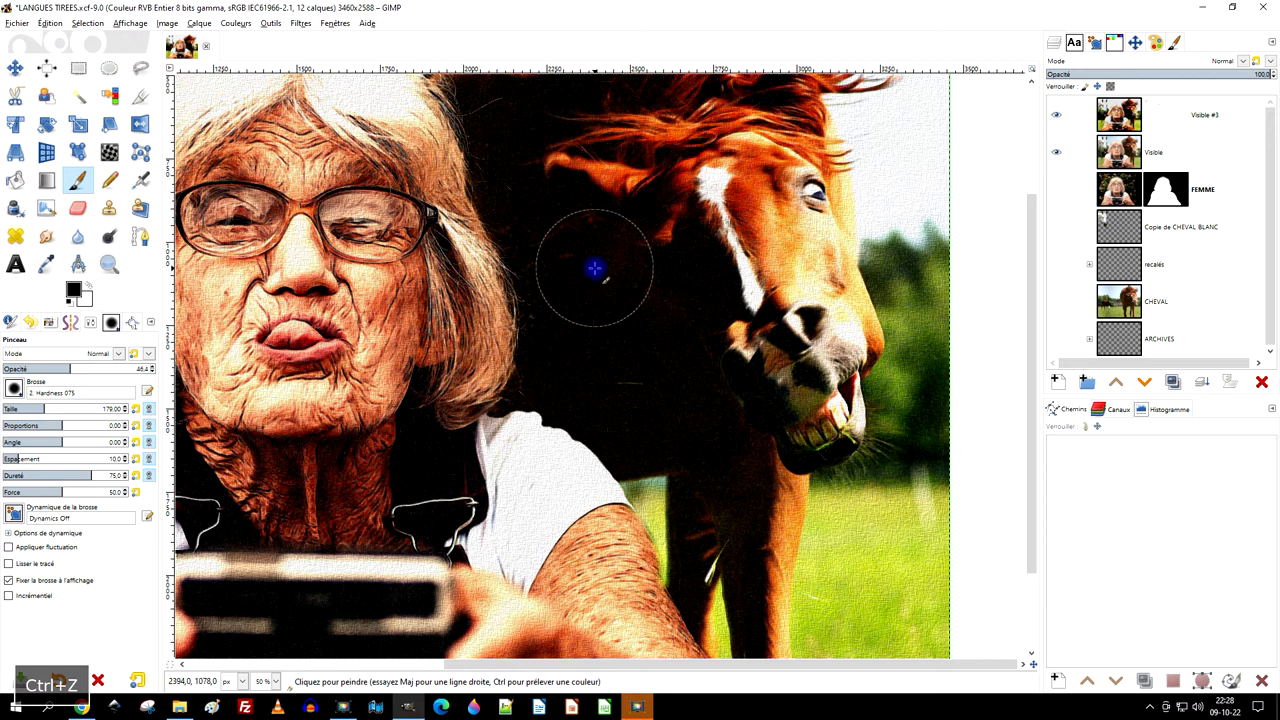
mouse_move(580, 354)
mouse_down()
mouse_move(643, 386)
mouse_move(663, 277)
mouse_move(725, 511)
mouse_up()
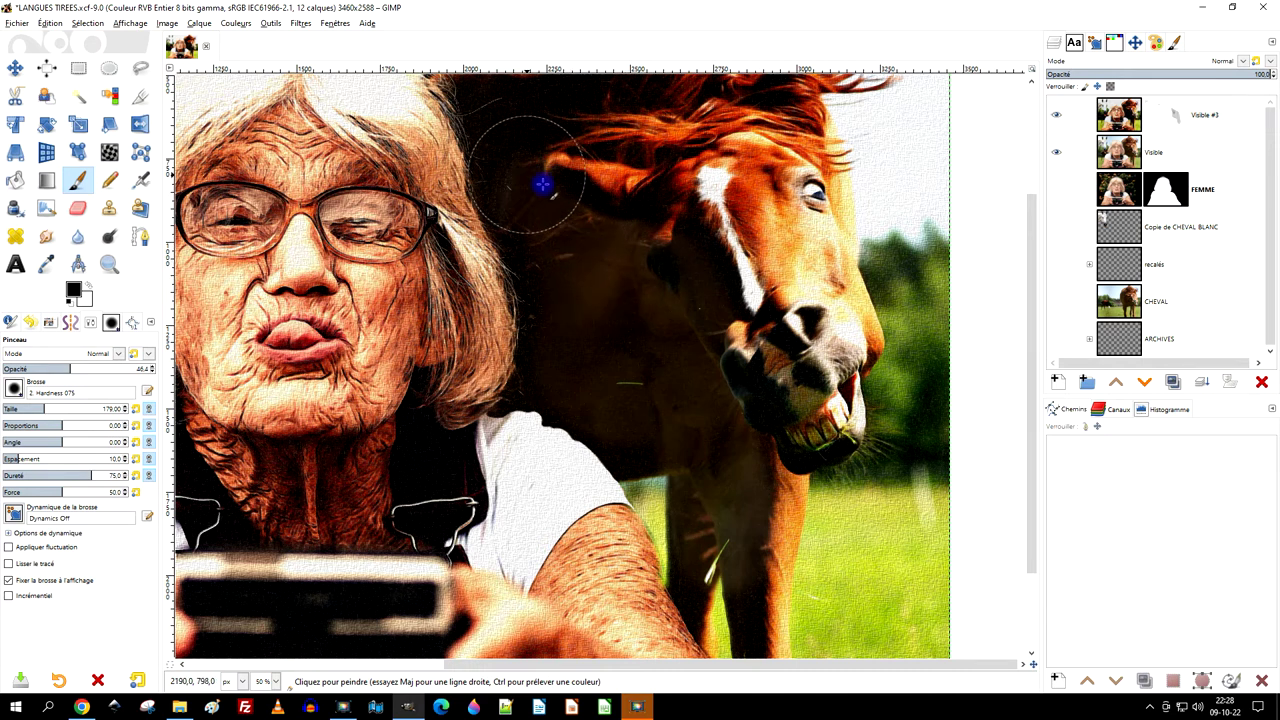
scroll(740, 300, down, 3)
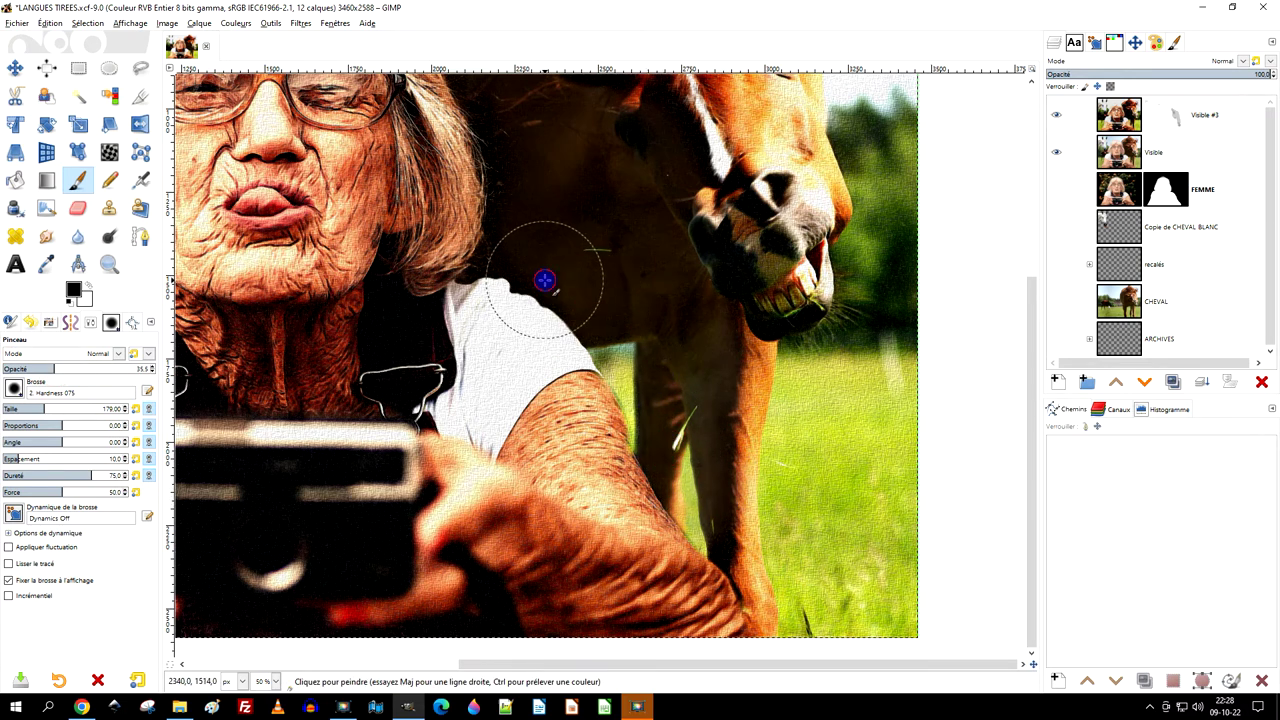
scroll(635, 300, up, 4)
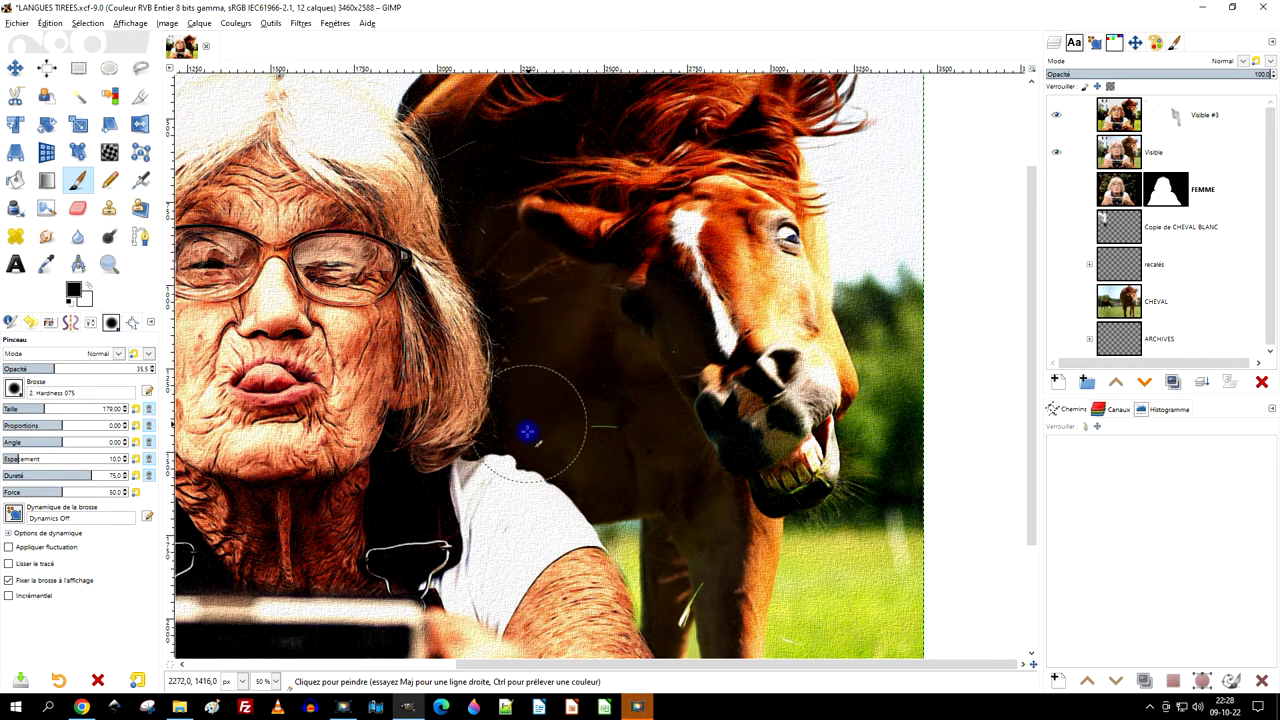
scroll(530, 400, up, 1)
scroll(547, 382, up, 3)
scroll(547, 382, left, 1)
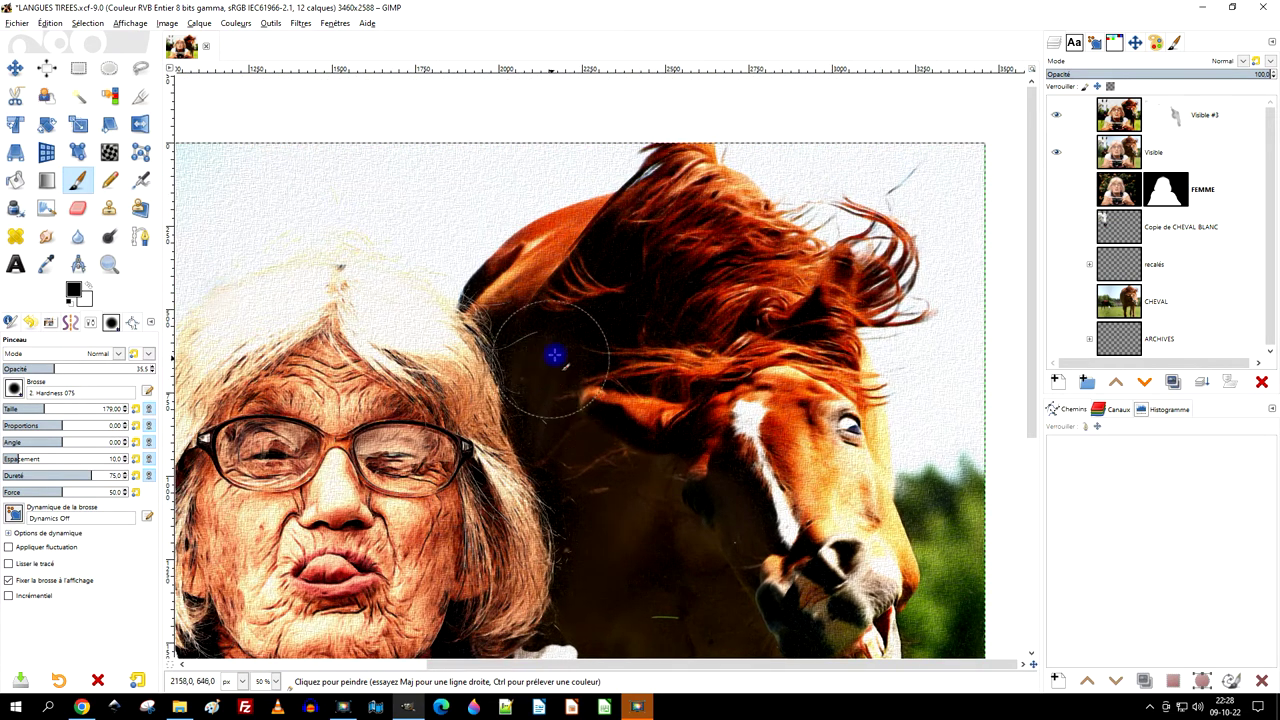
ctrl+scroll(760, 333, down, 2)
ctrl+scroll(705, 449, up, 1)
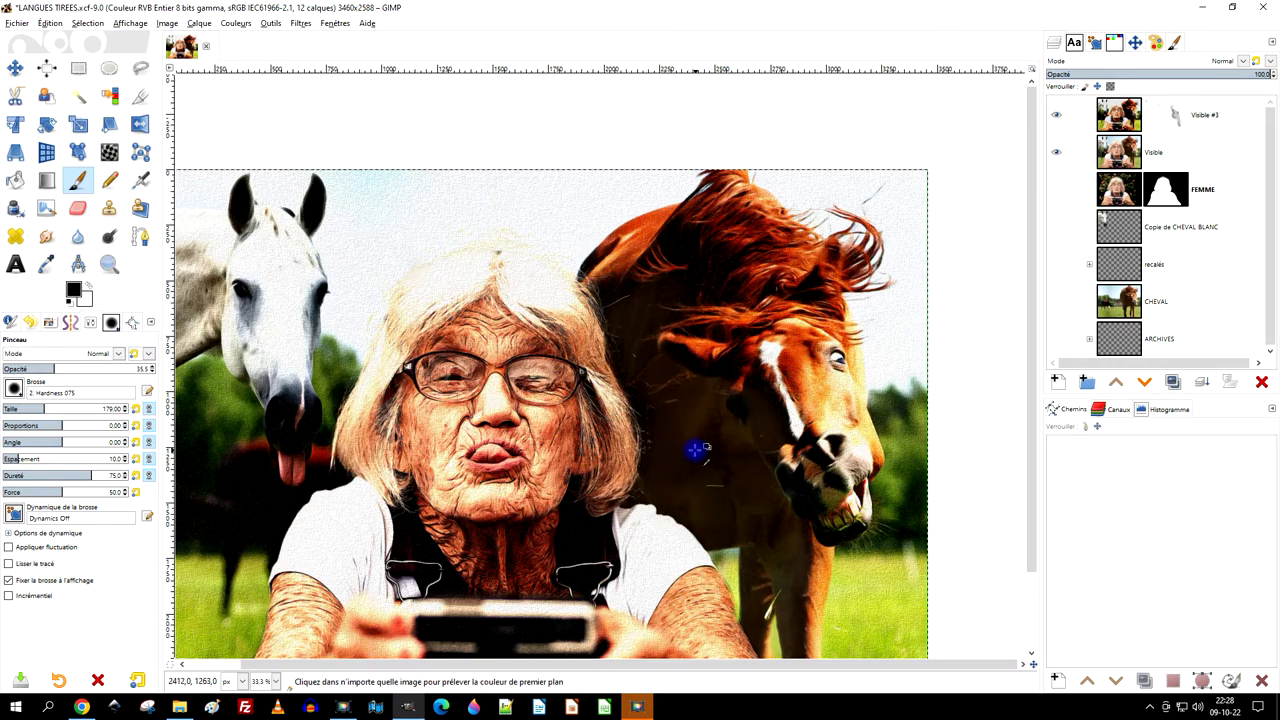
ctrl+scroll(765, 445, up, 1)
ctrl+scroll(788, 444, down, 1)
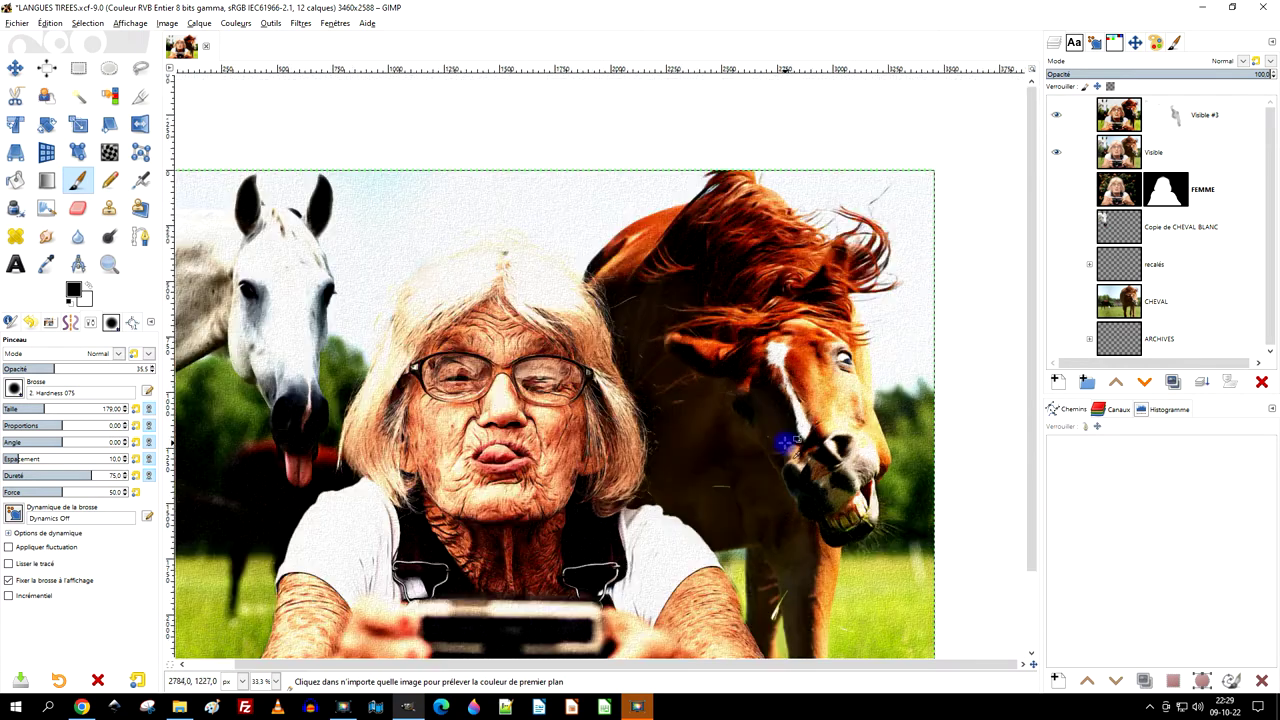
scroll(775, 370, down, 3)
scroll(795, 303, right, 1)
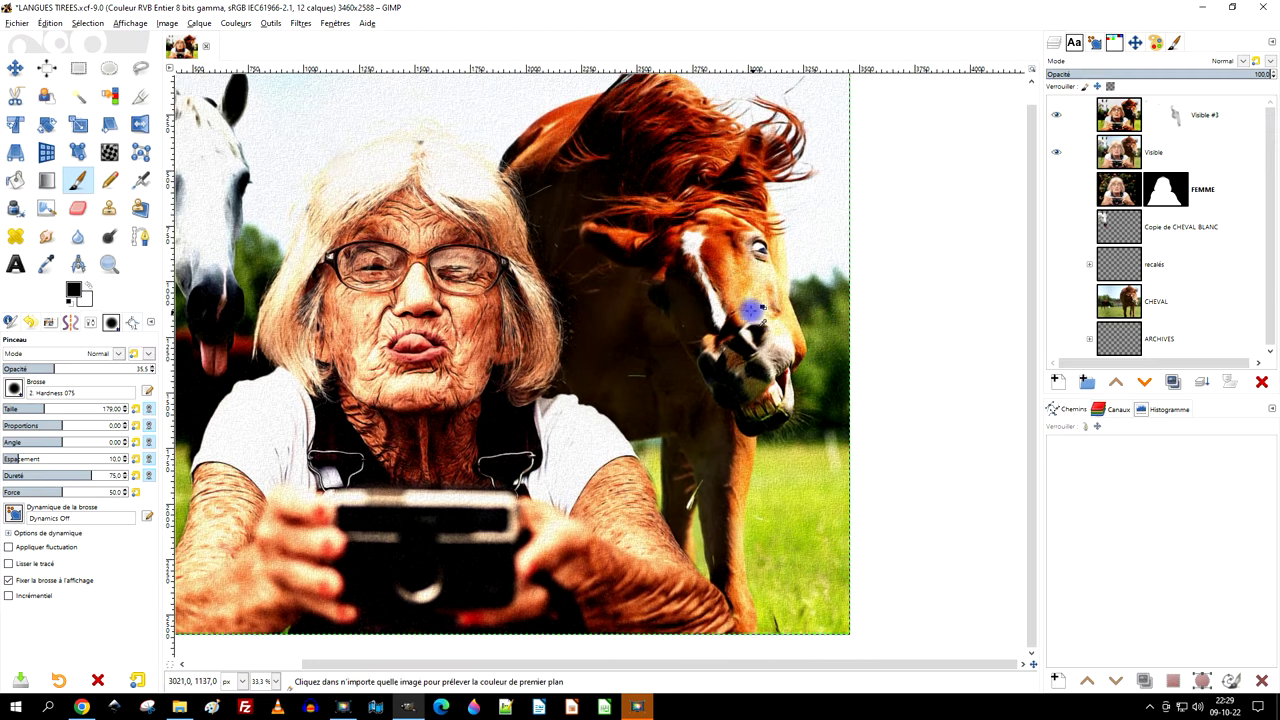
ctrl+scroll(750, 306, up, 1)
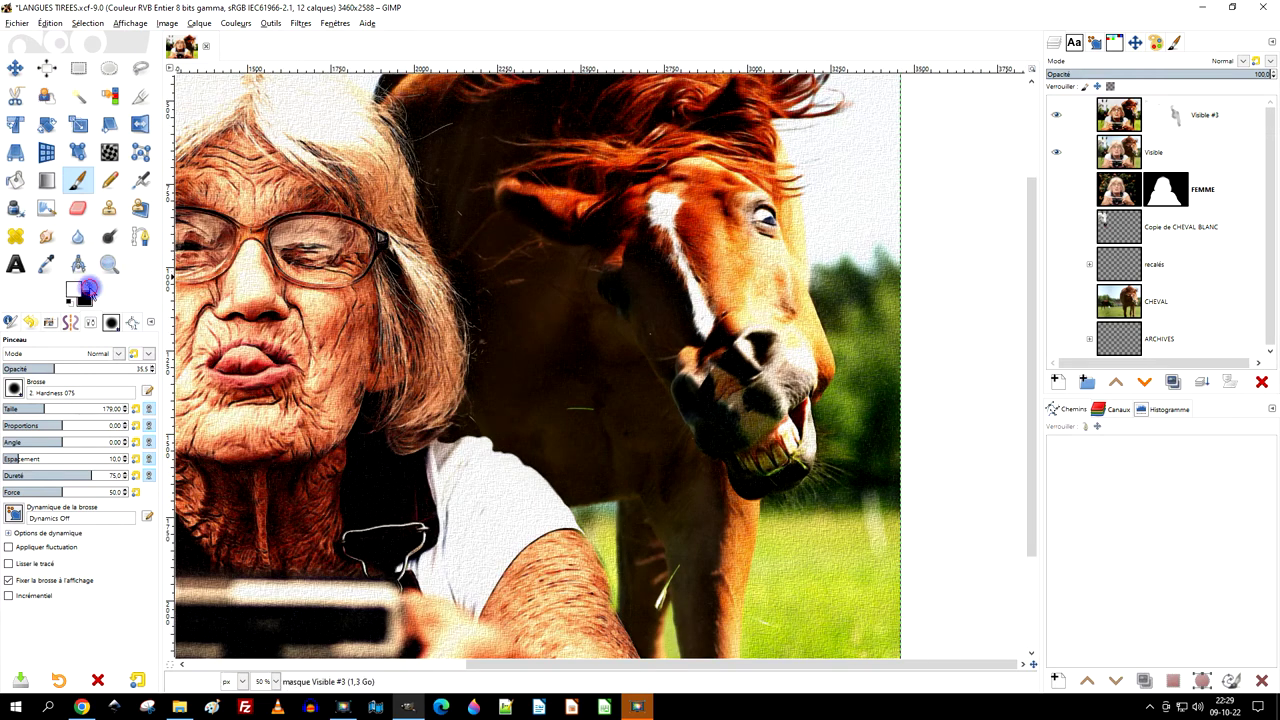
ctrl+scroll(565, 378, up, 2)
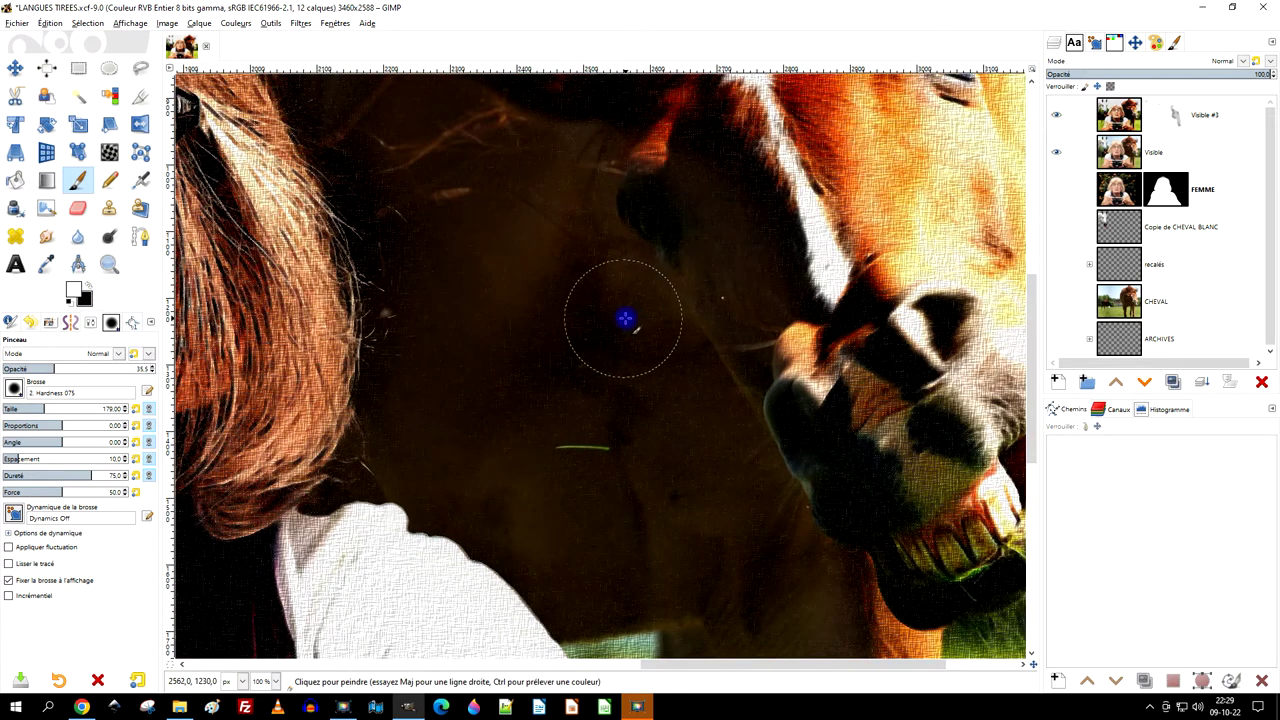
- Dab the mask in the dark background and bring the area beside the hair into view
click(484, 324)
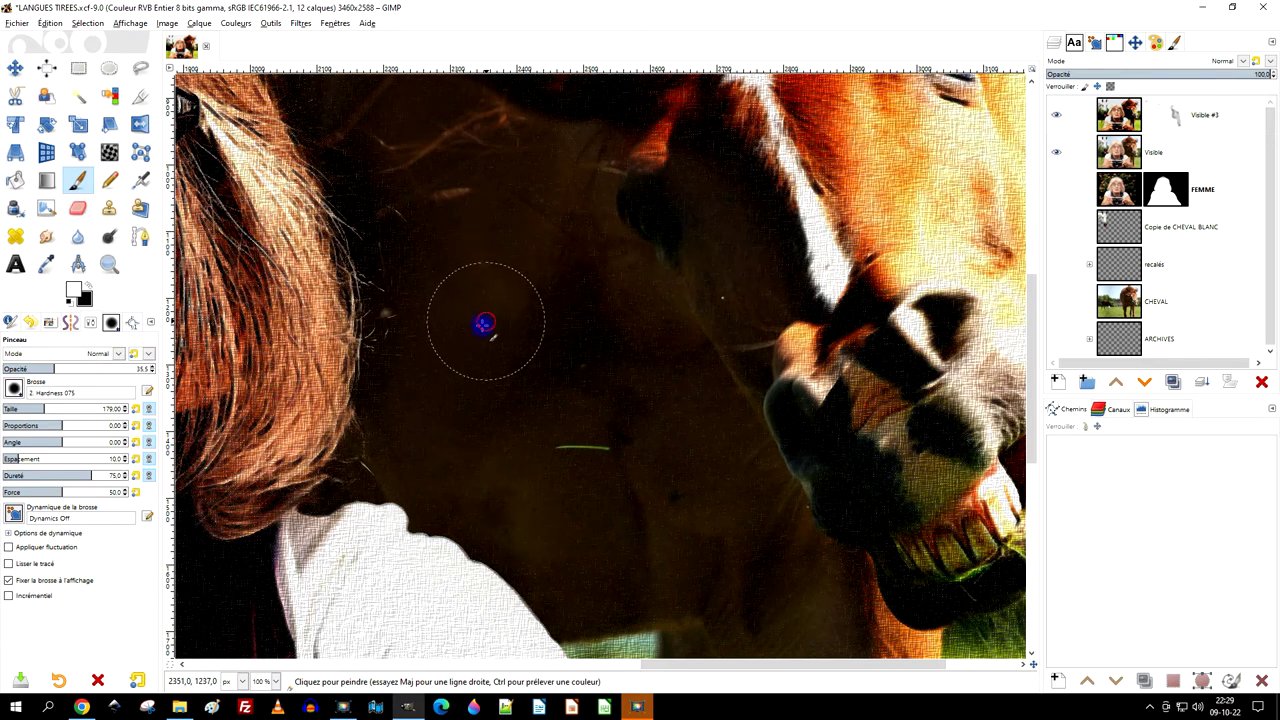
drag(574, 266, 651, 360)
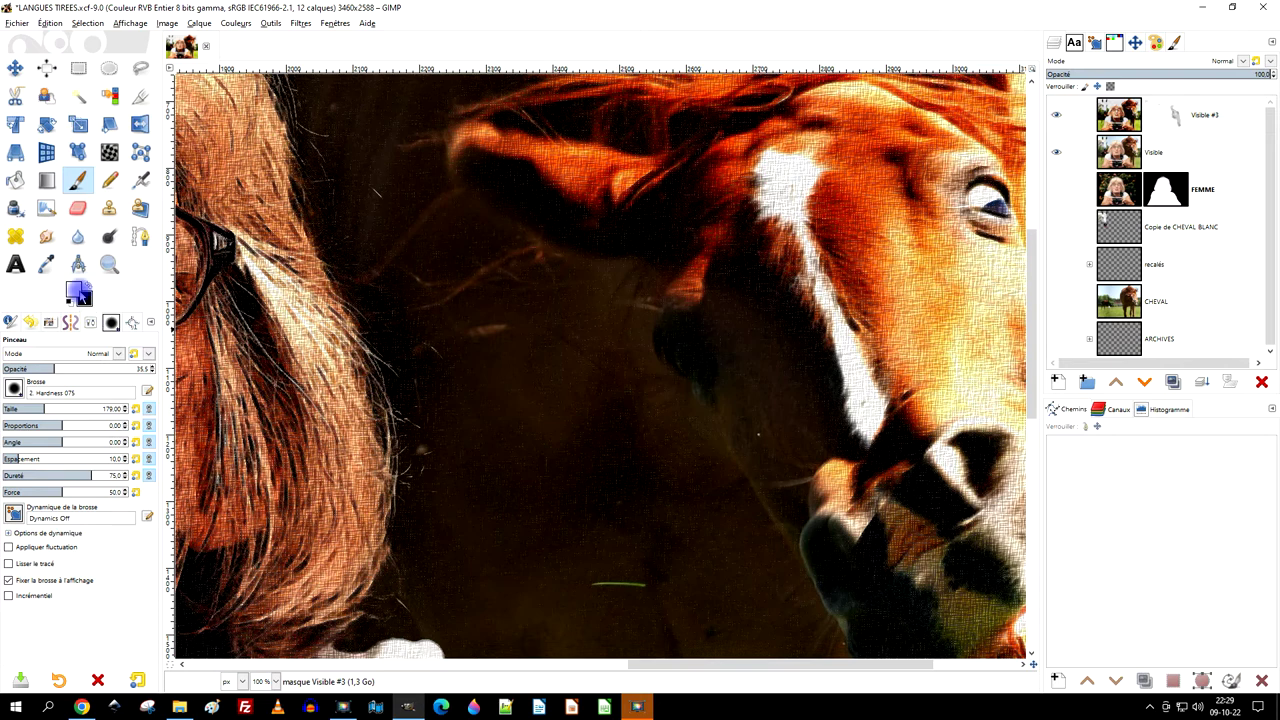
drag(520, 223, 574, 314)
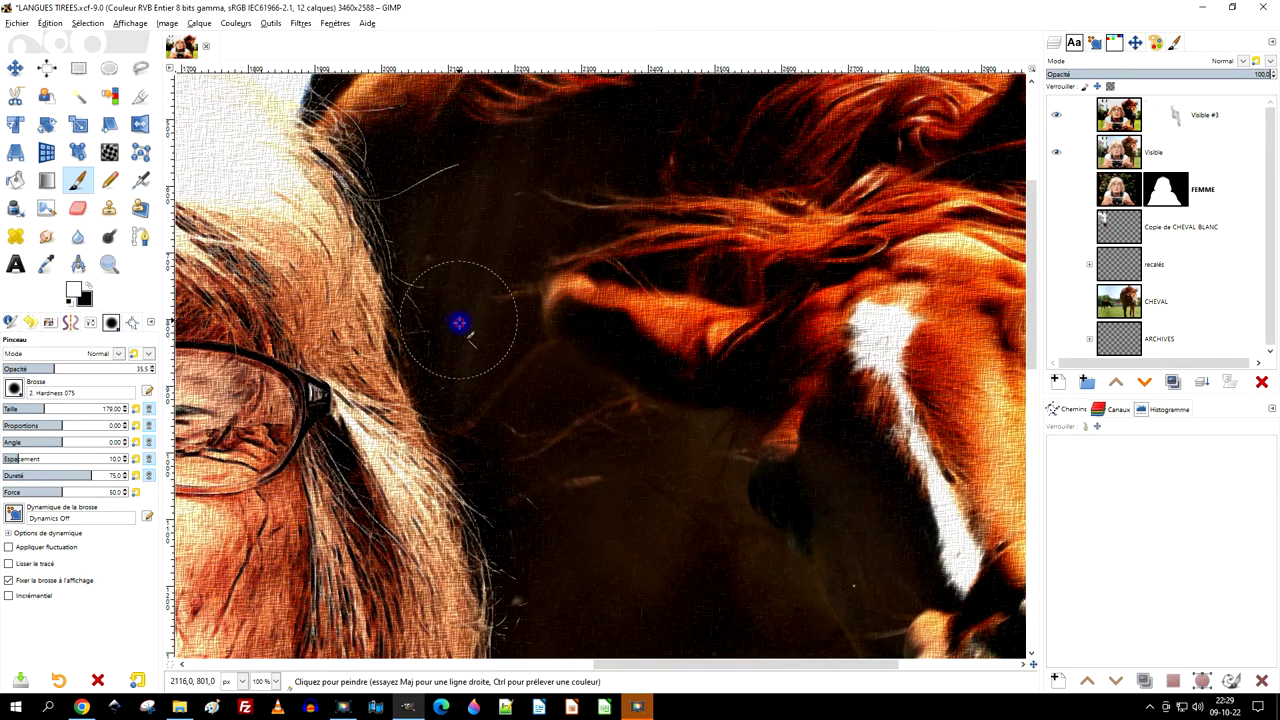
ctrl+scroll(460, 330, down, 1)
ctrl+scroll(385, 338, down, 2)
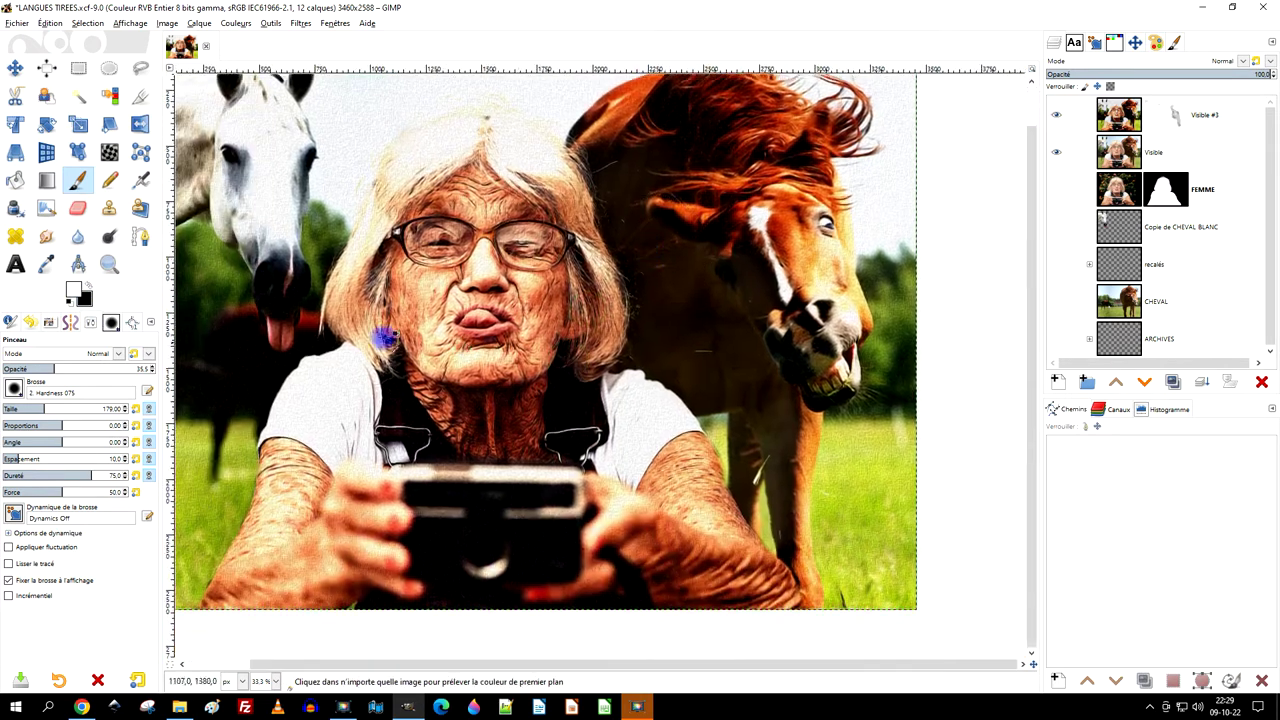
ctrl+scroll(385, 338, up, 1)
- Rename the Visible #3 layer to lylek's painting
click(1146, 116)
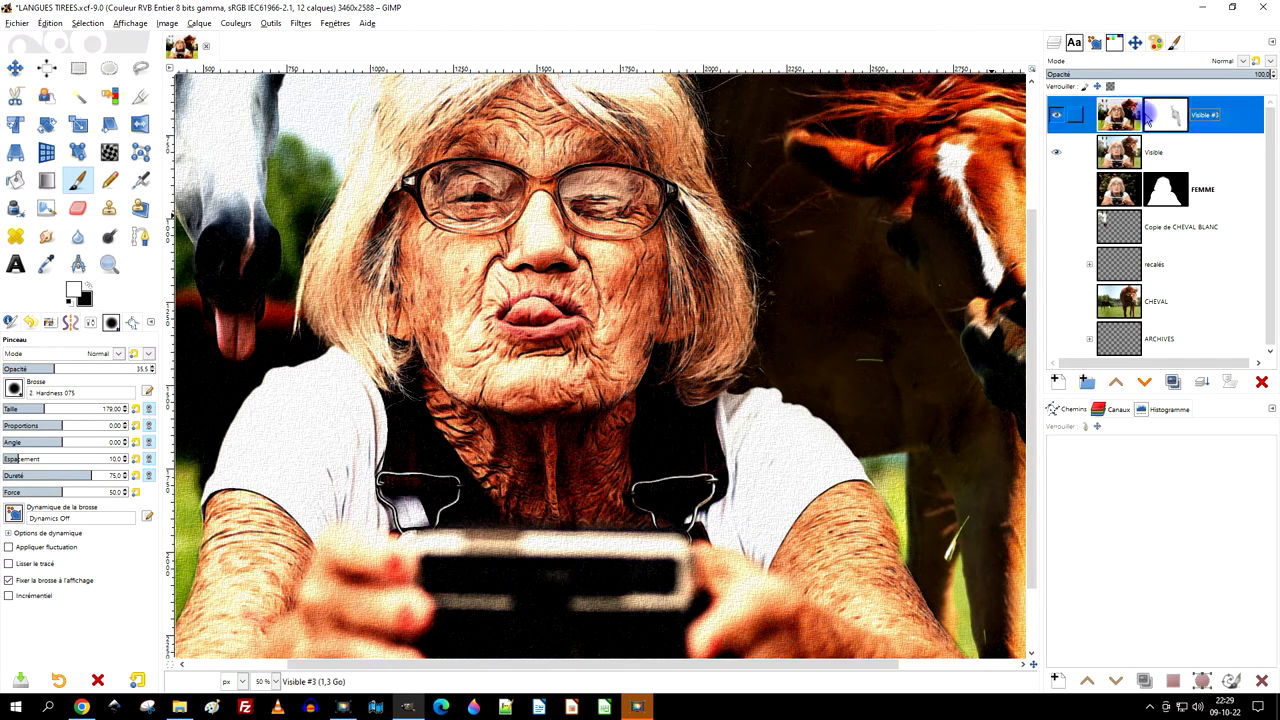
double_click(1201, 117)
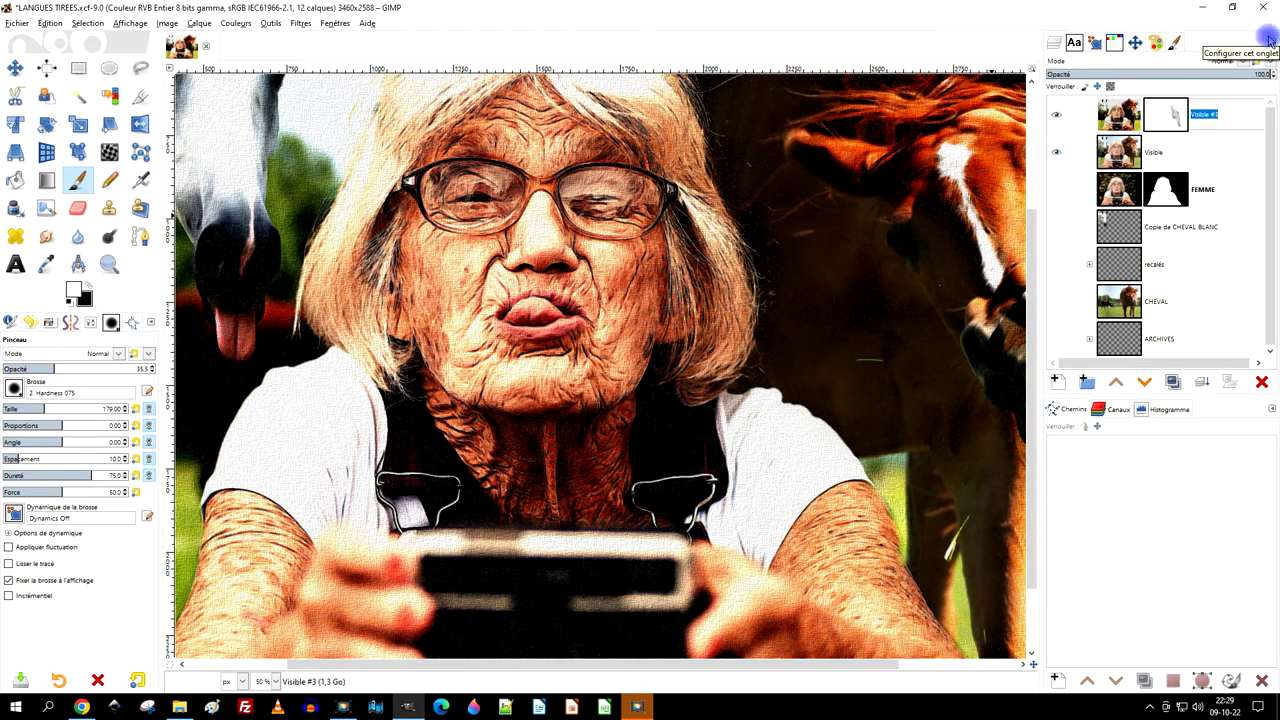
text(lylek)
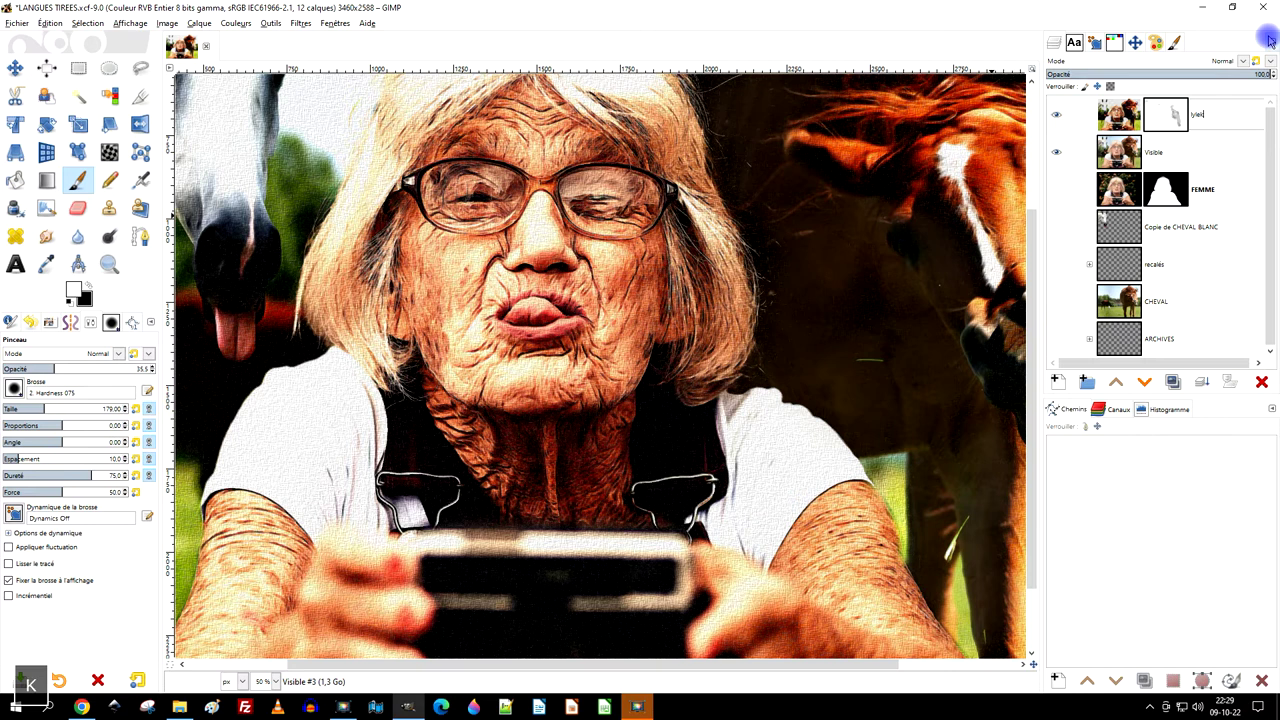
text('s painting)
key(Return)
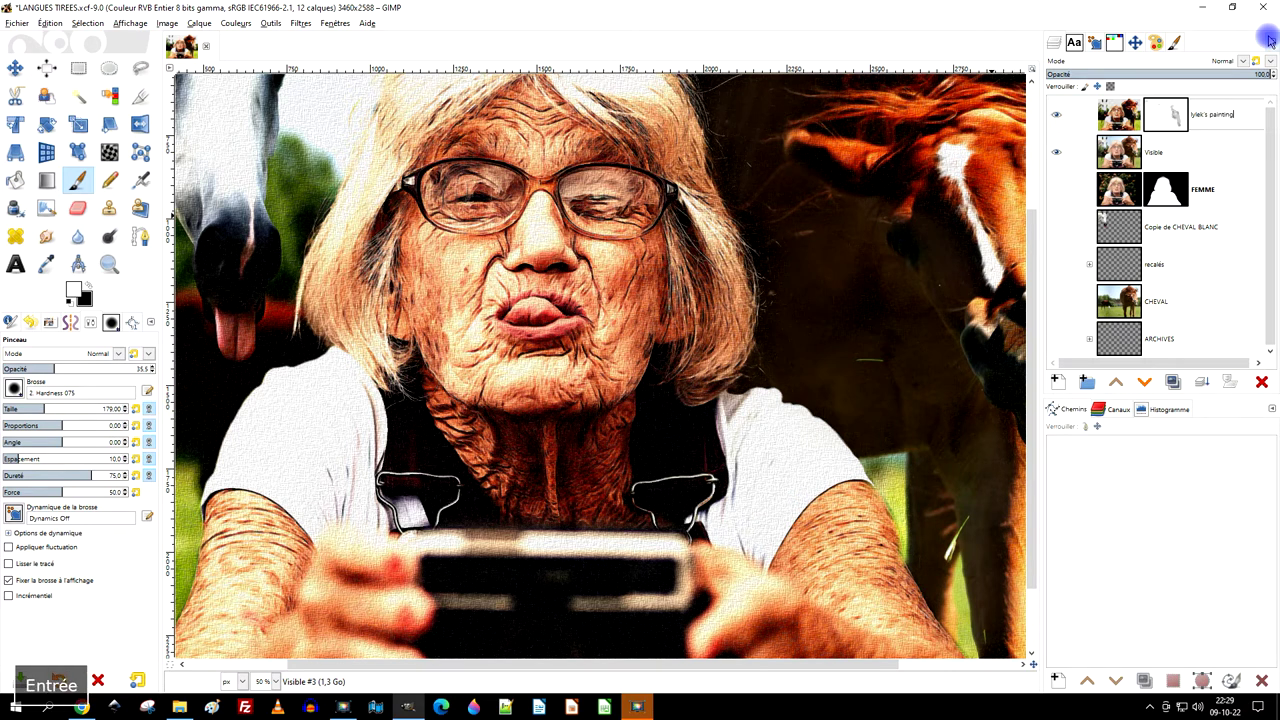
- Launch G'MIC-Qt from the Filters menu, then close it
click(300, 22)
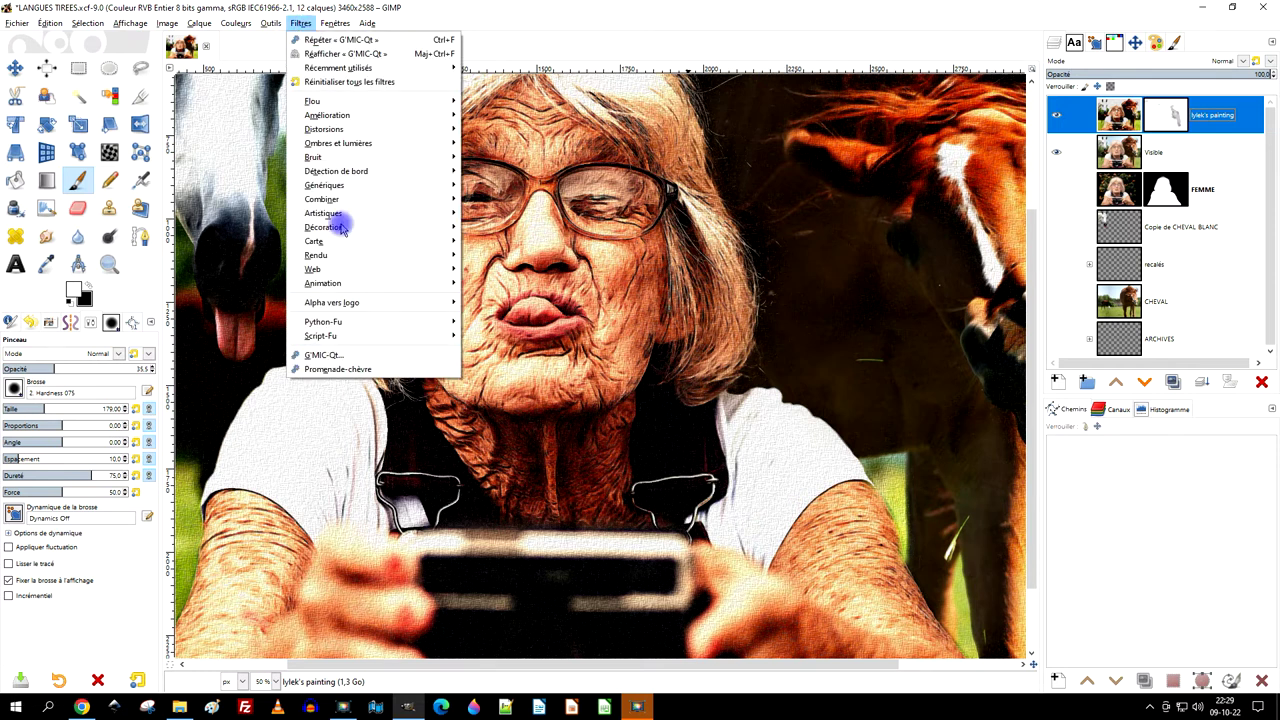
click(371, 355)
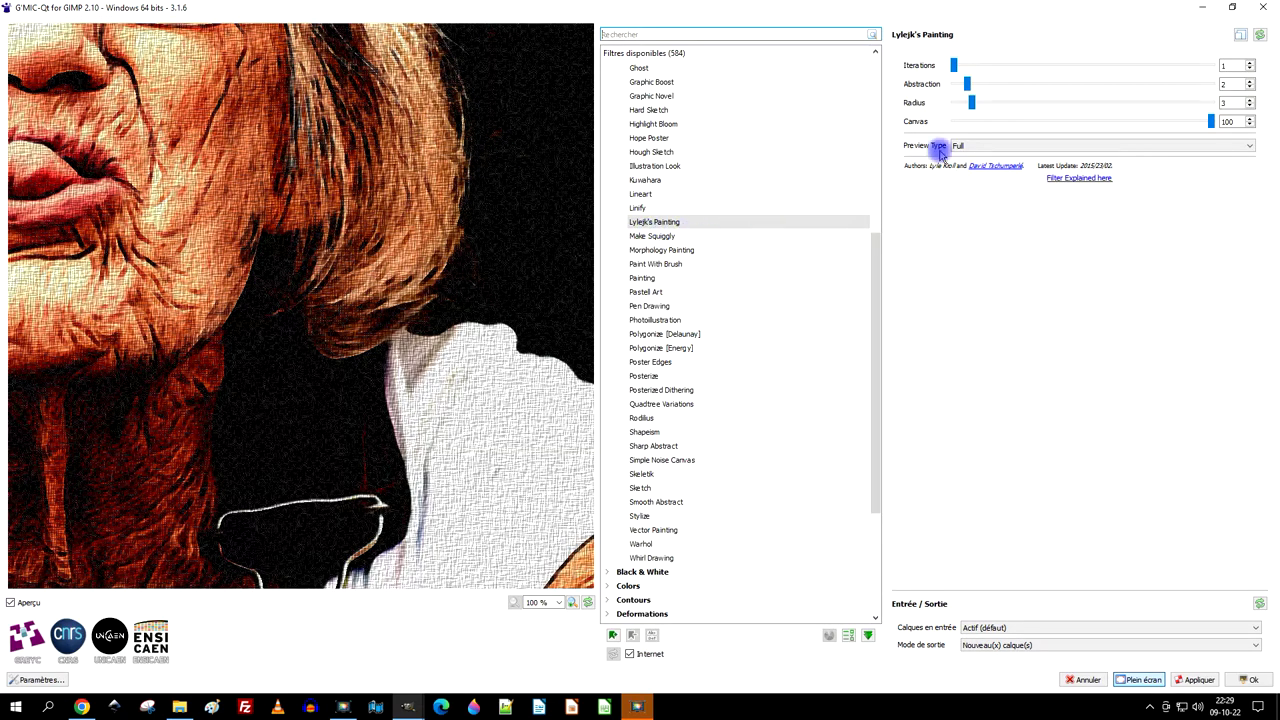
click(1262, 10)
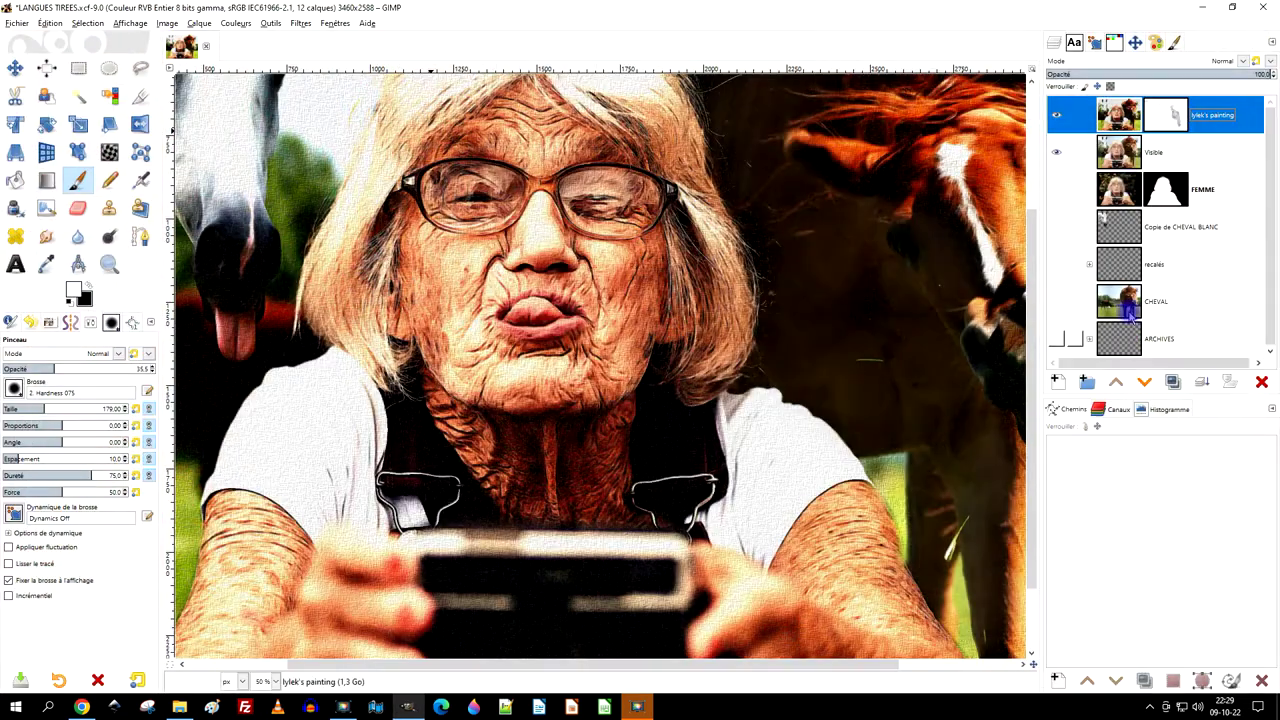
- Correct the layer name typo to lylejk's painting
double_click(1207, 118)
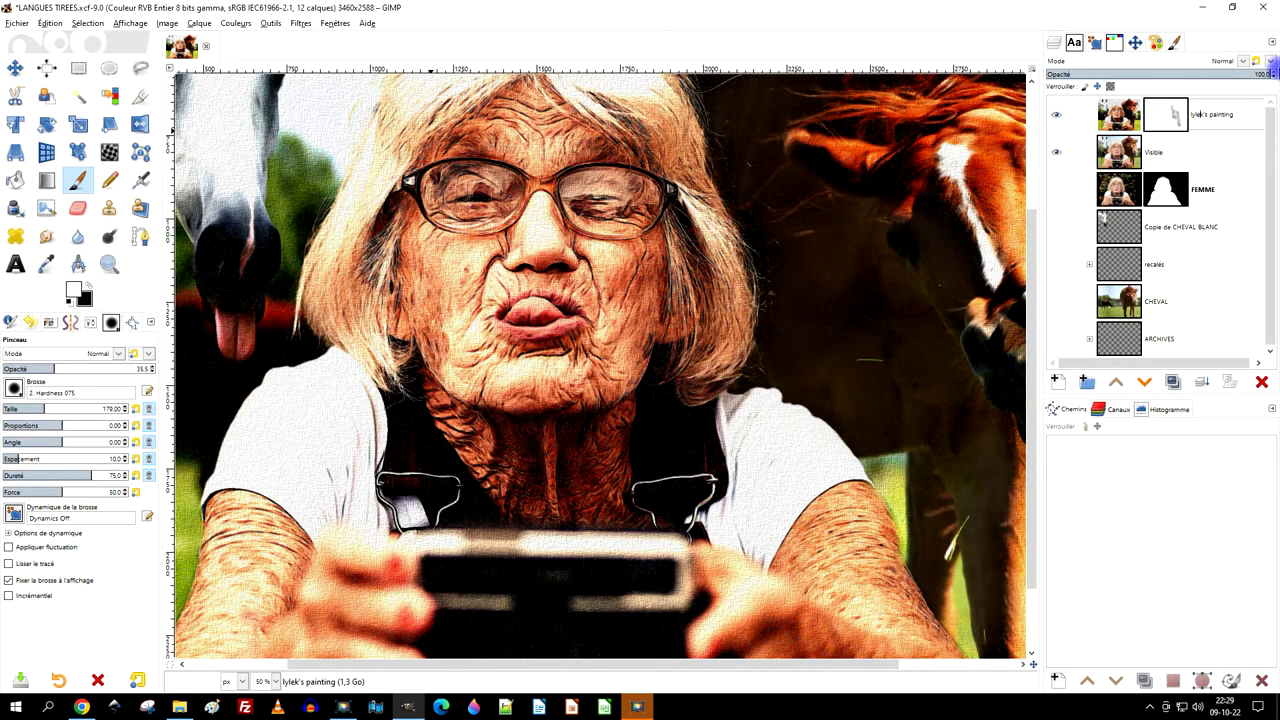
key(Left)
text(j)
key(Return)
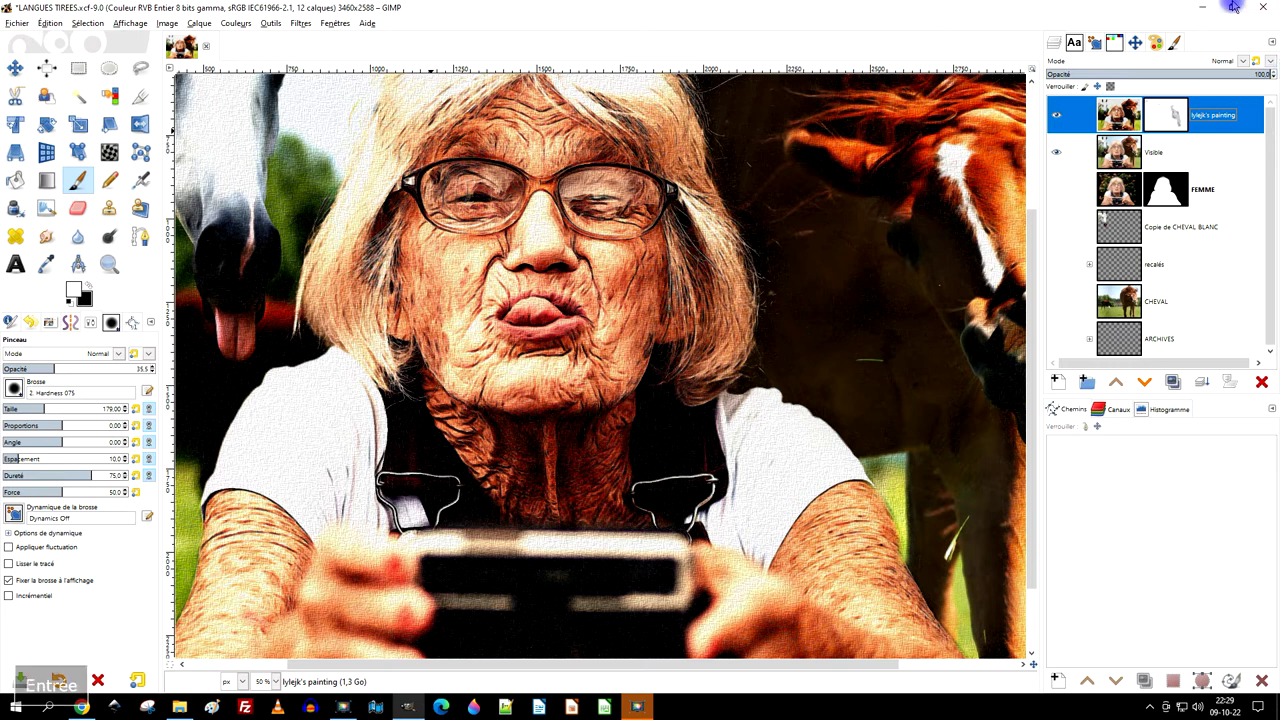
- Dismiss the Filters menu and finish applying Lylejk's Painting back to the image
click(300, 23)
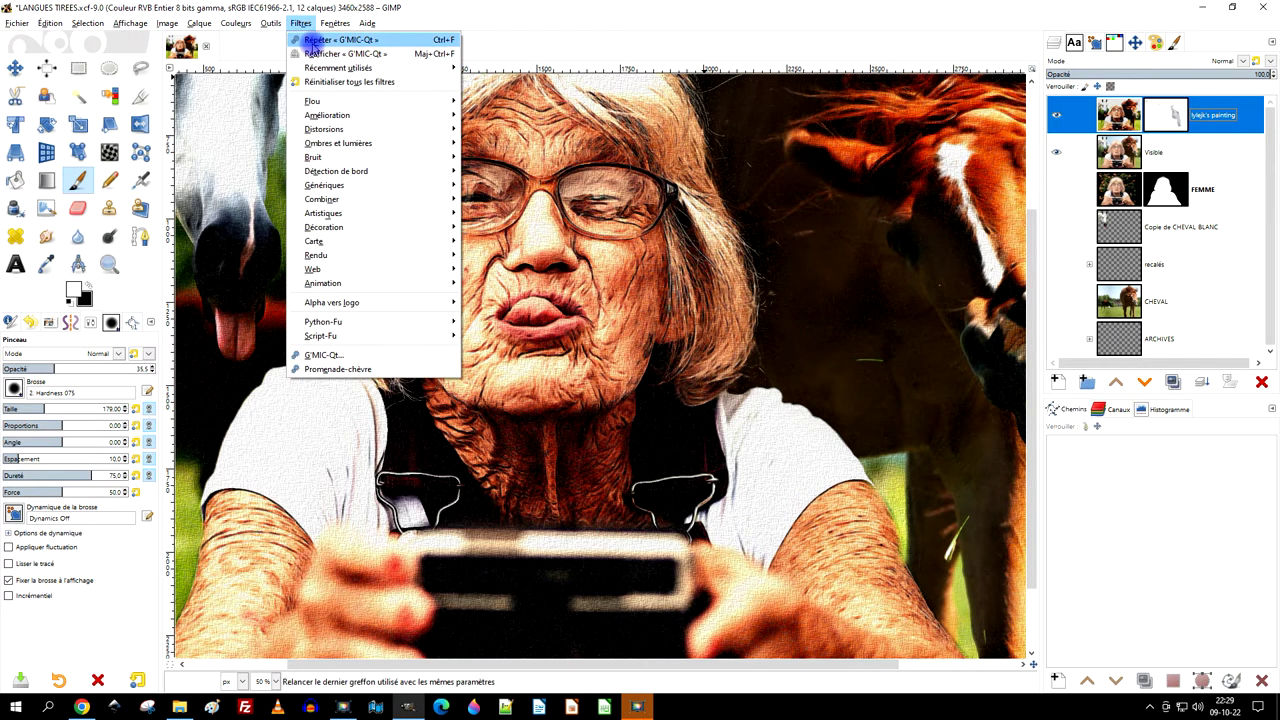
key(Escape)
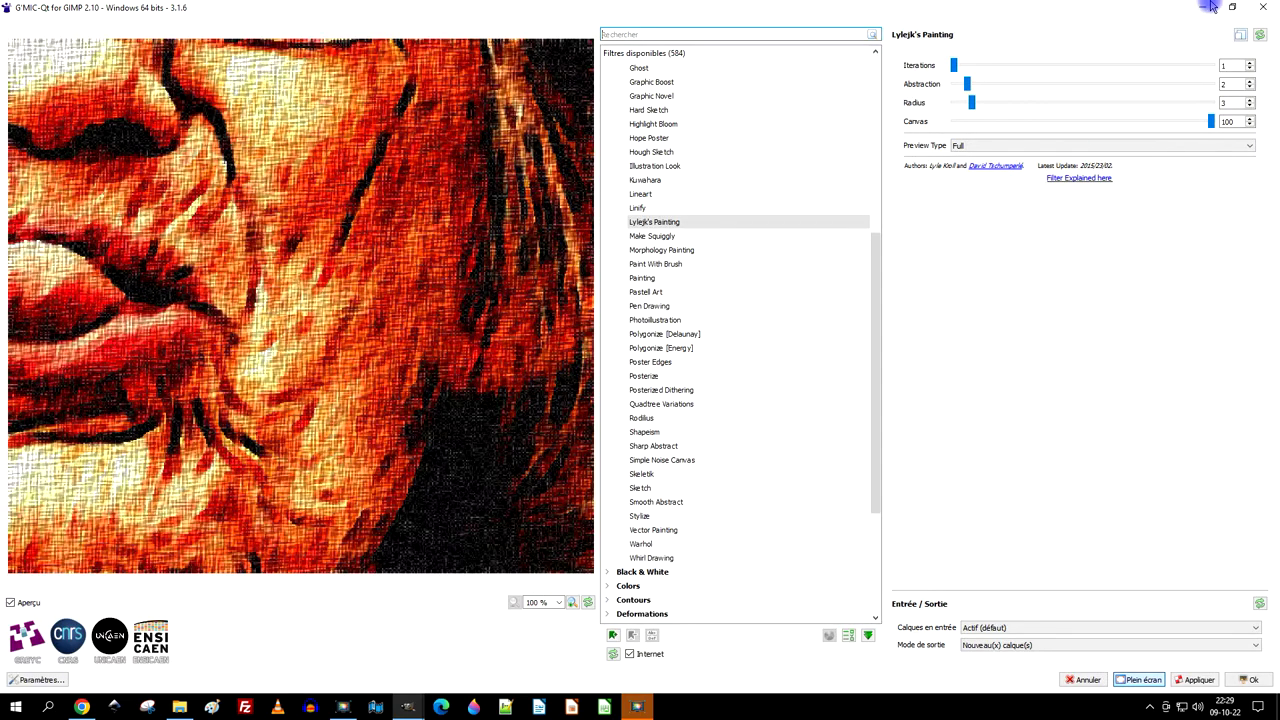
click(1265, 8)
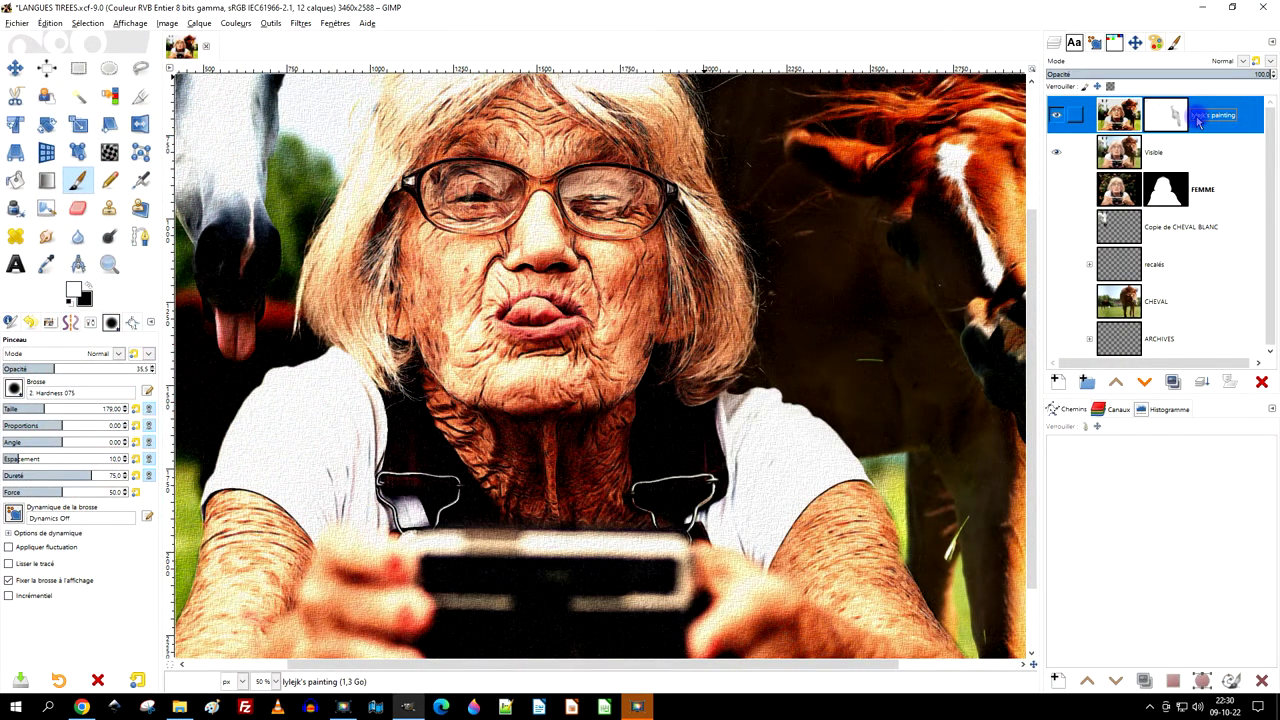
scroll(640, 280, right, 3)
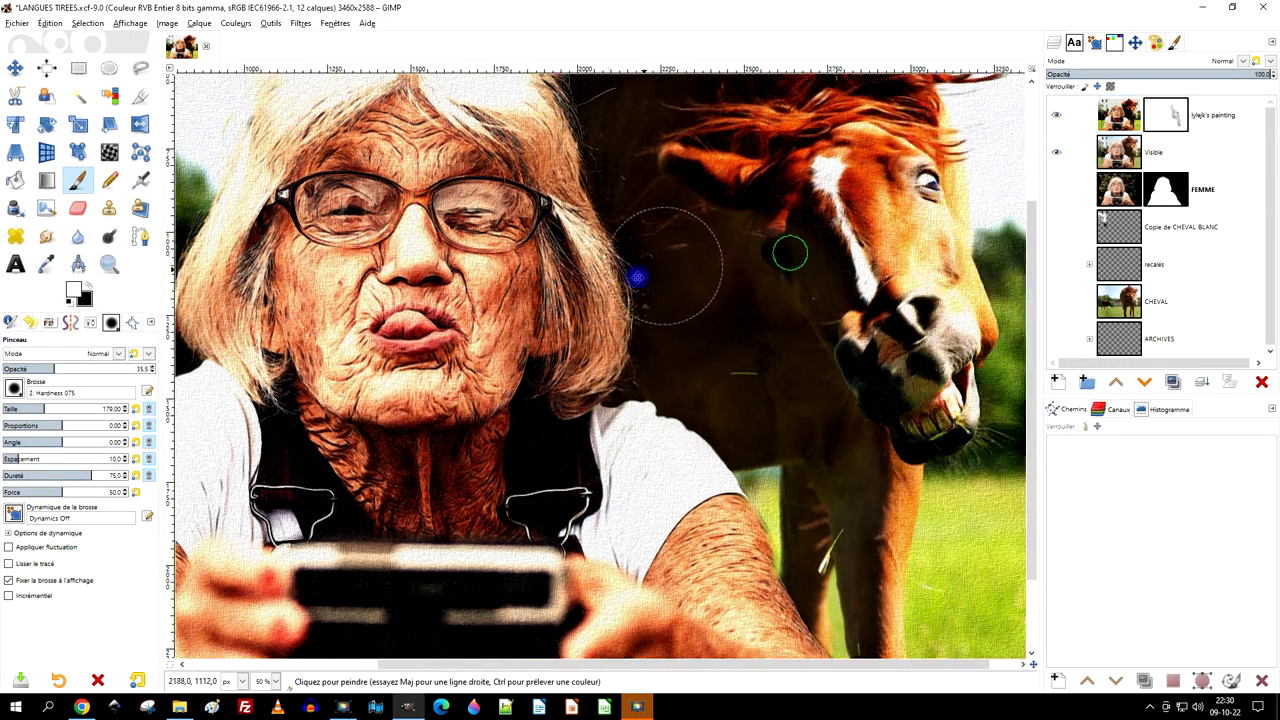
scroll(640, 280, right, 1)
ctrl+scroll(637, 287, down, 2)
ctrl+scroll(491, 263, up, 1)
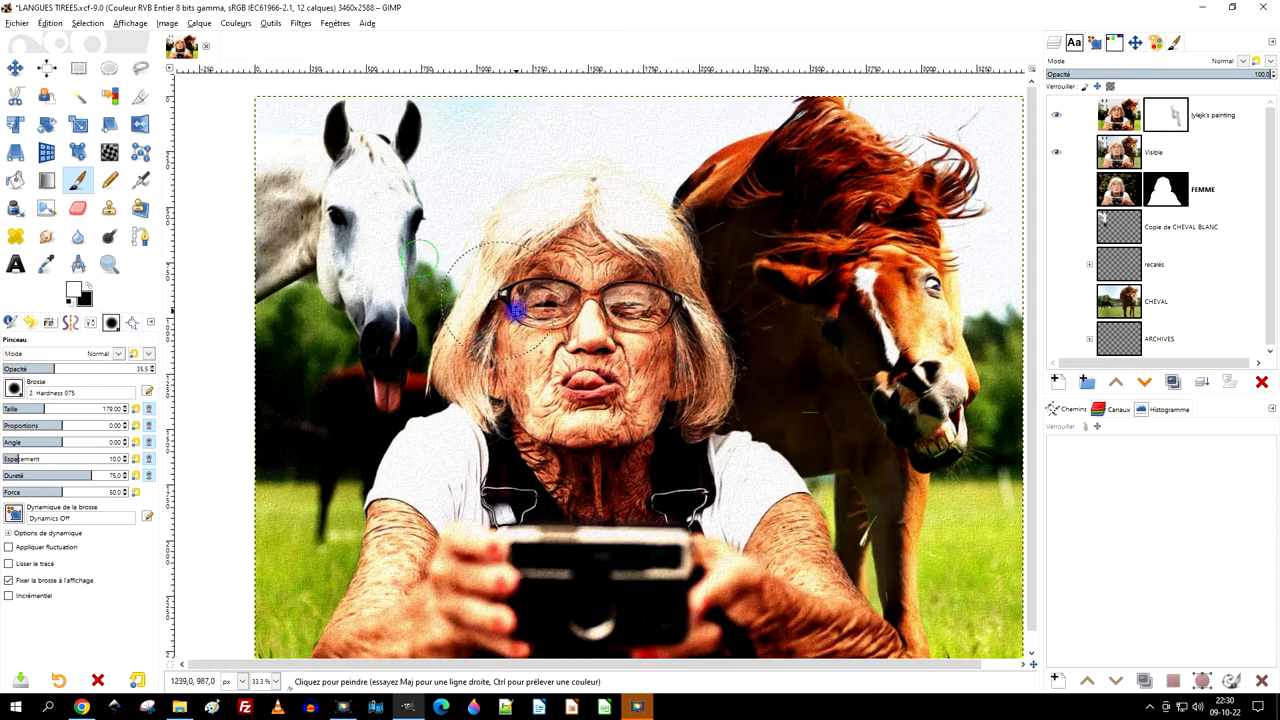
ctrl+scroll(443, 457, up, 2)
ctrl+scroll(440, 460, up, 1)
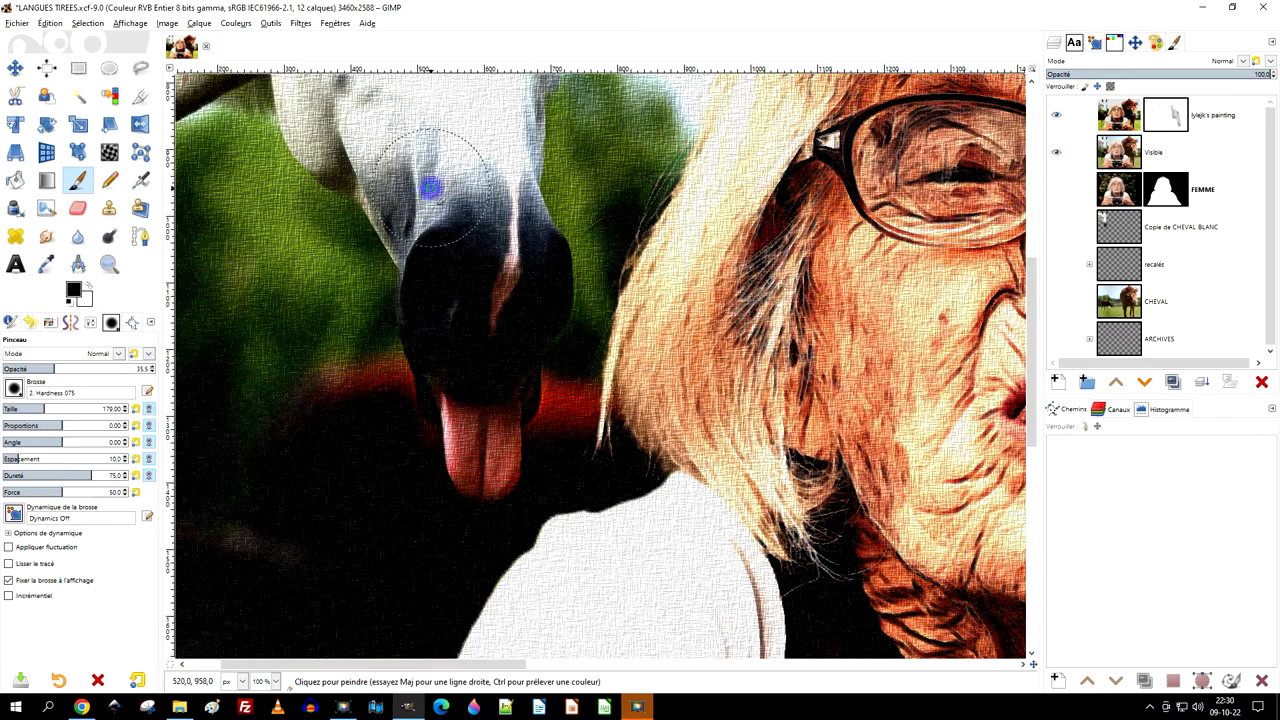
scroll(400, 491, up, 3)
scroll(457, 371, up, 4)
scroll(521, 553, up, 3)
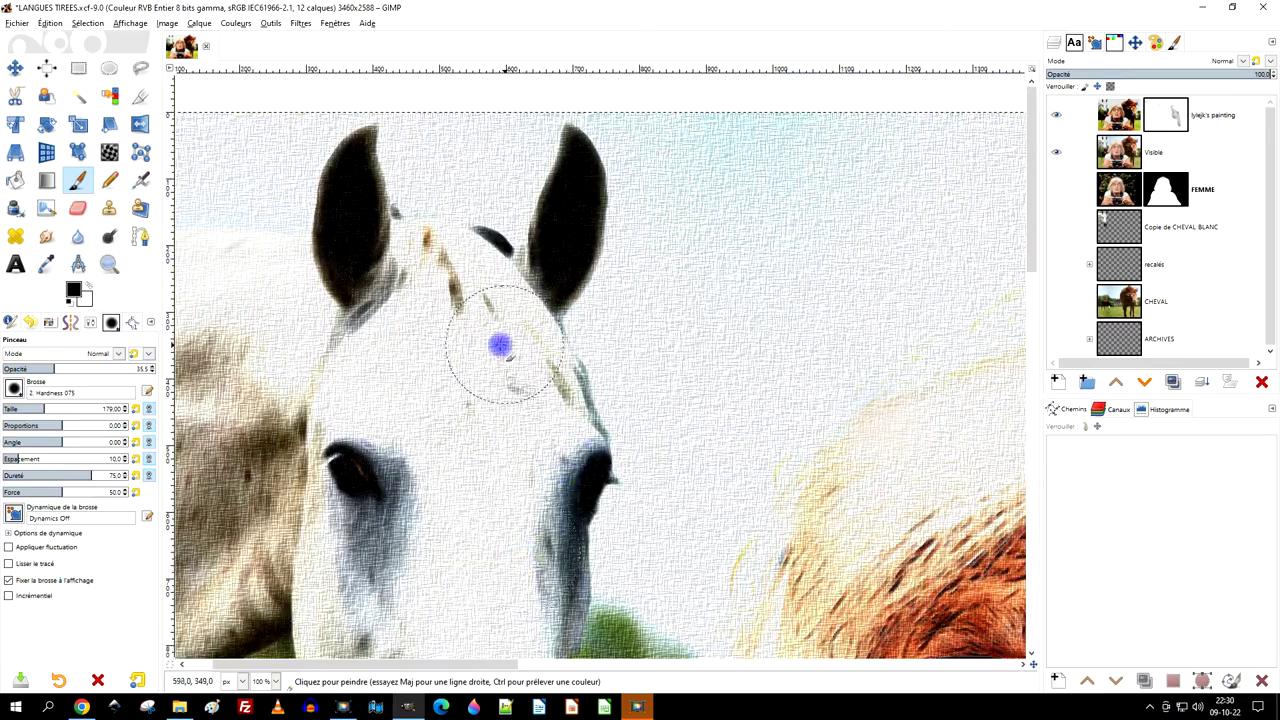
scroll(666, 303, left, 2)
scroll(737, 317, left, 3)
scroll(722, 148, down, 3)
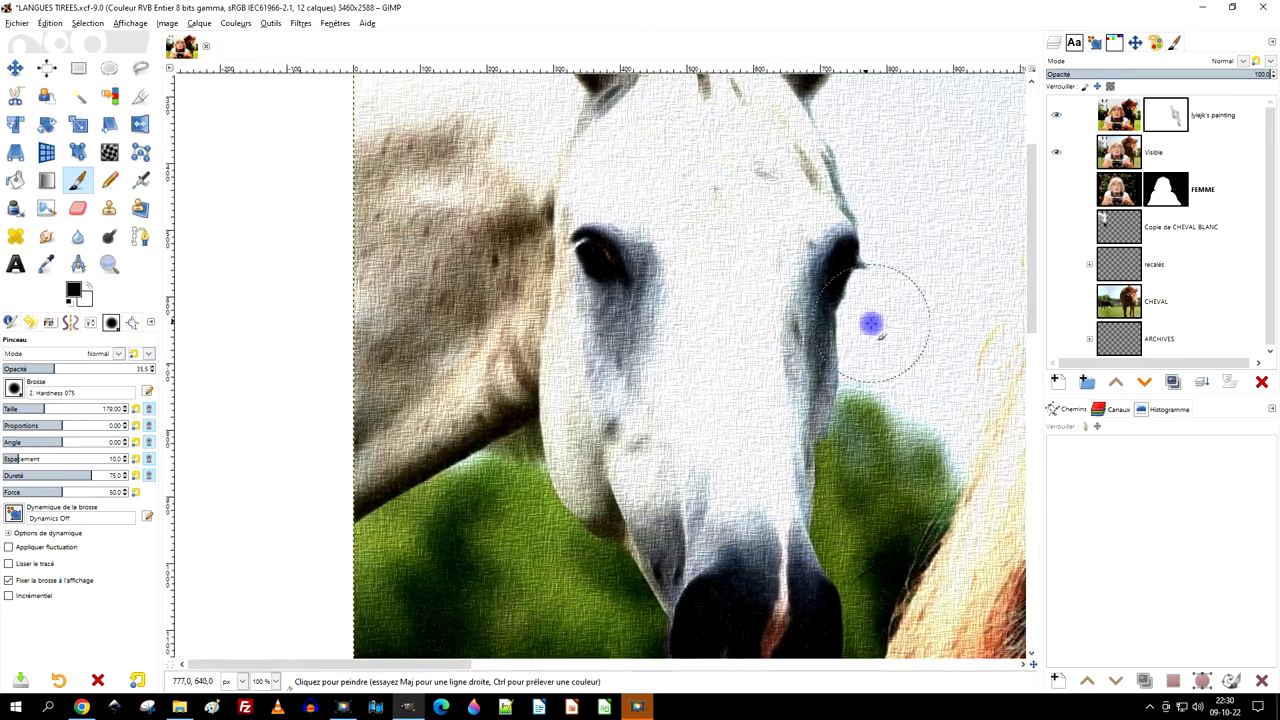
scroll(871, 332, down, 2)
scroll(685, 400, right, 5)
scroll(500, 451, up, 1)
scroll(580, 446, down, 1)
scroll(491, 209, up, 1)
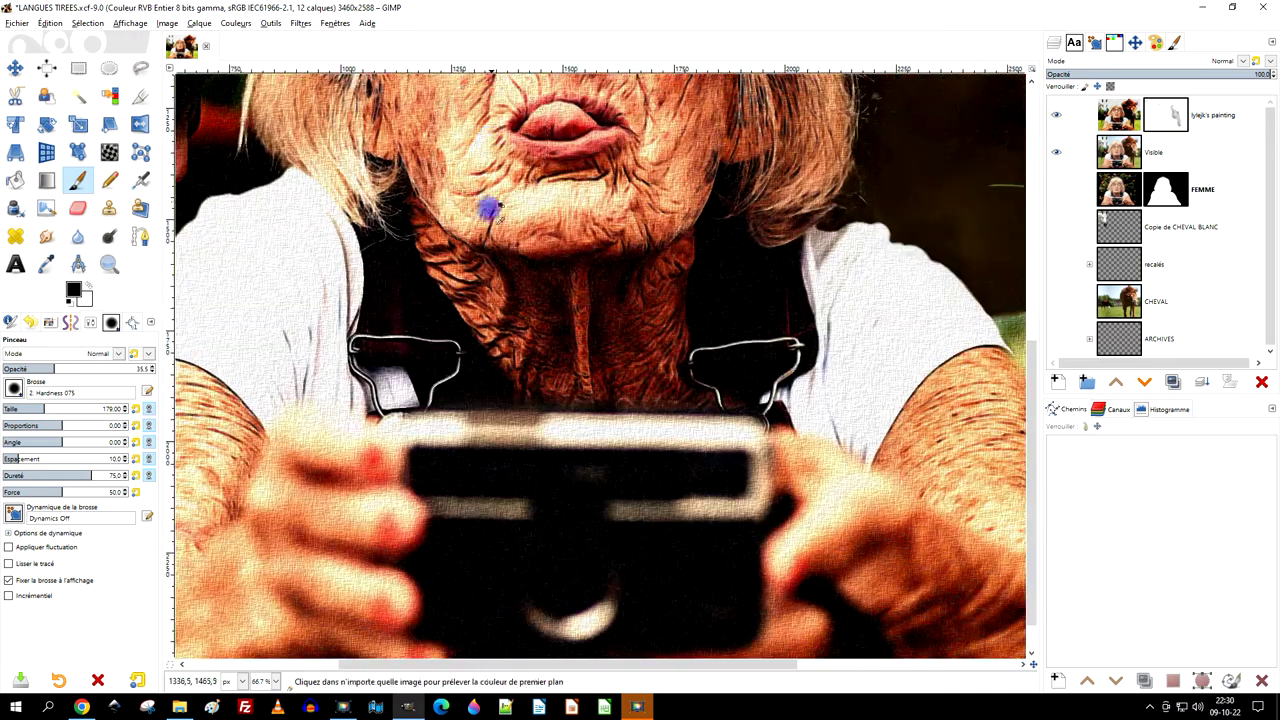
scroll(571, 314, down, 1)
scroll(571, 314, down, 1)
scroll(458, 334, up, 1)
scroll(457, 334, down, 1)
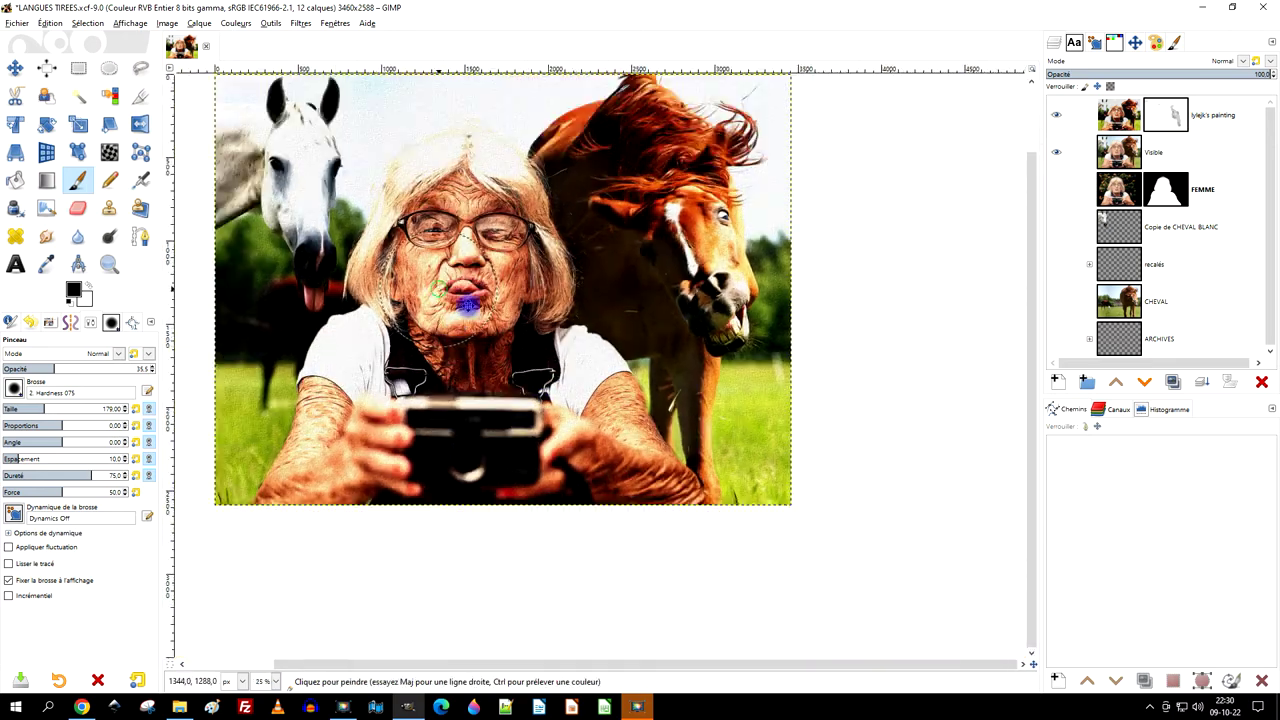
scroll(580, 395, up, 1)
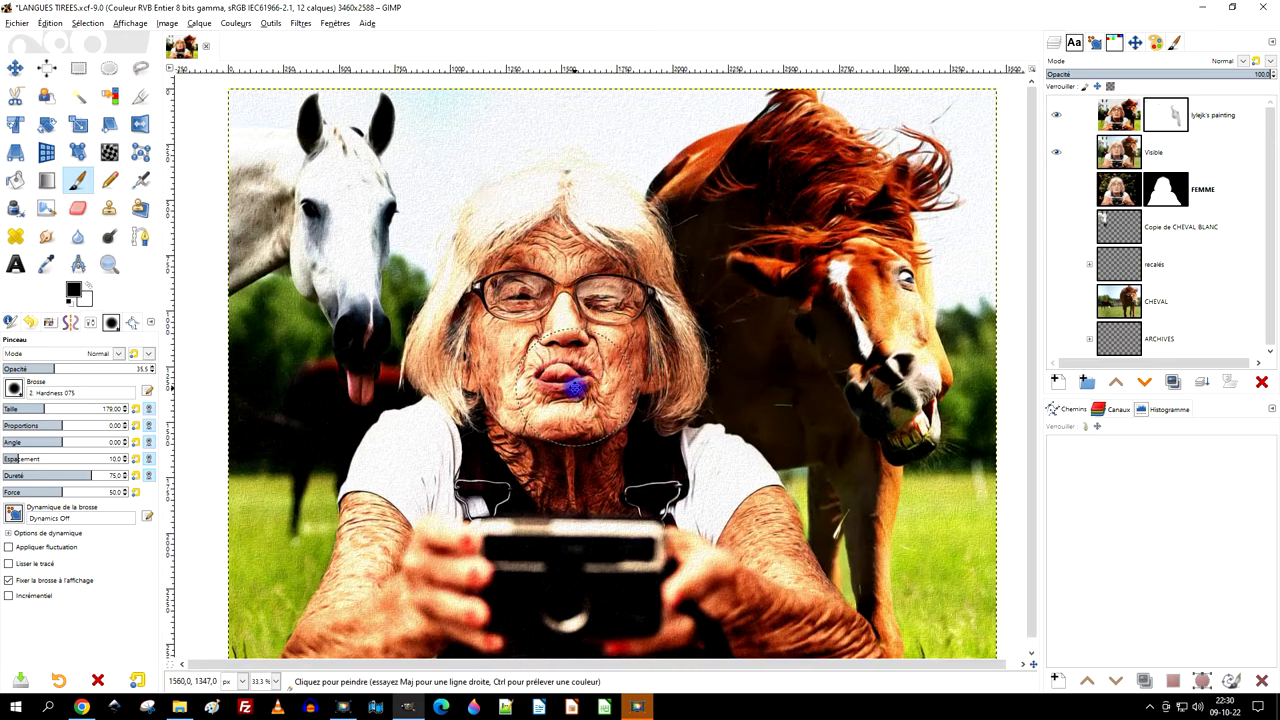
click(1229, 116)
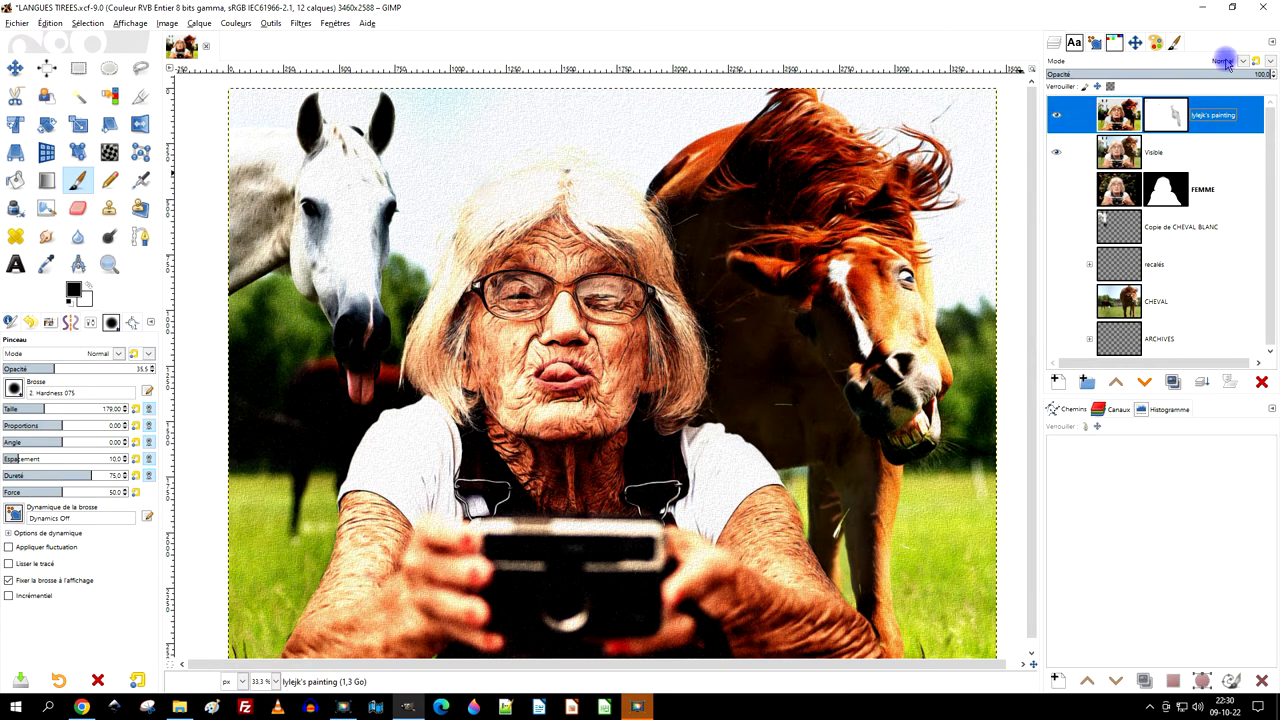
click(1227, 62)
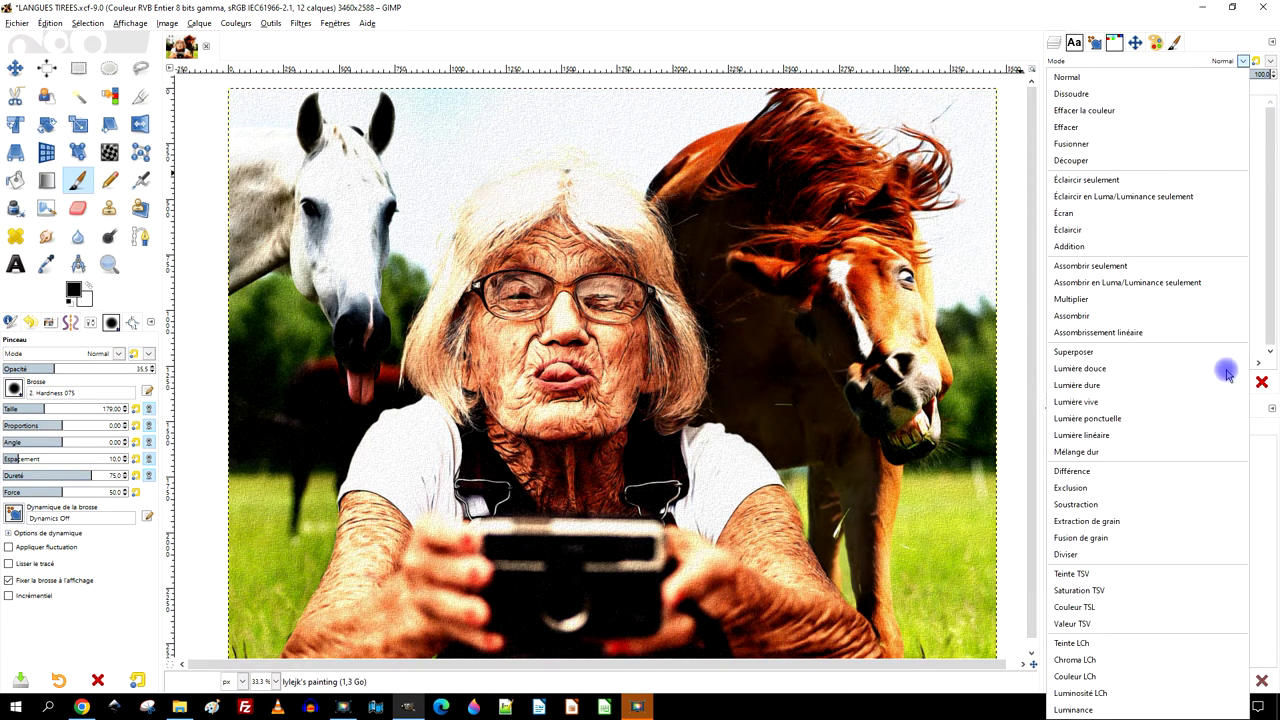
click(1117, 369)
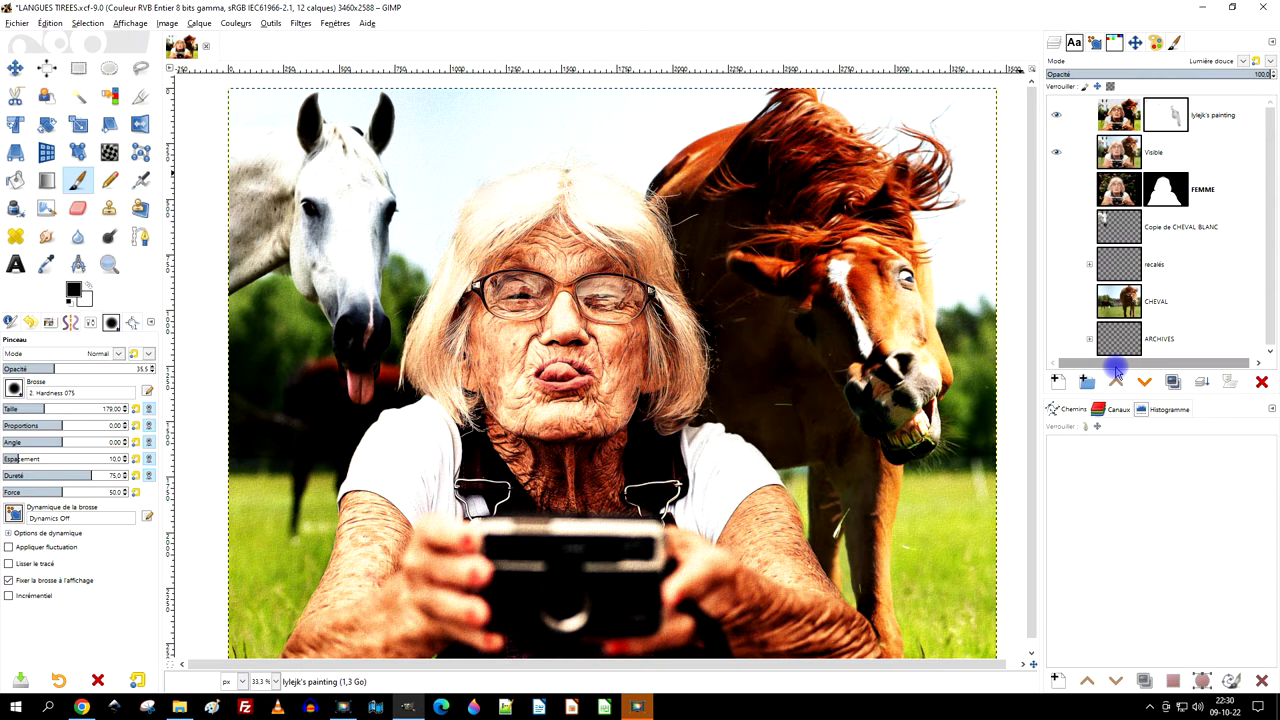
key(Down)
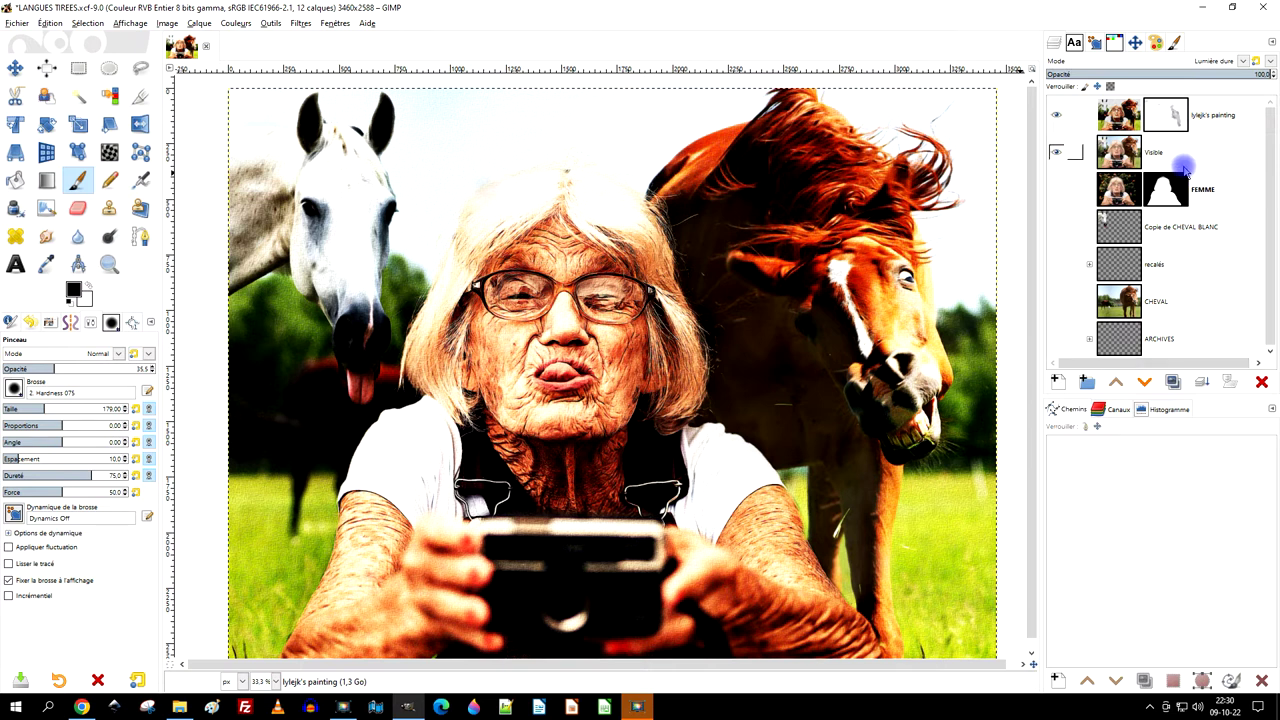
click(1205, 62)
click(1193, 78)
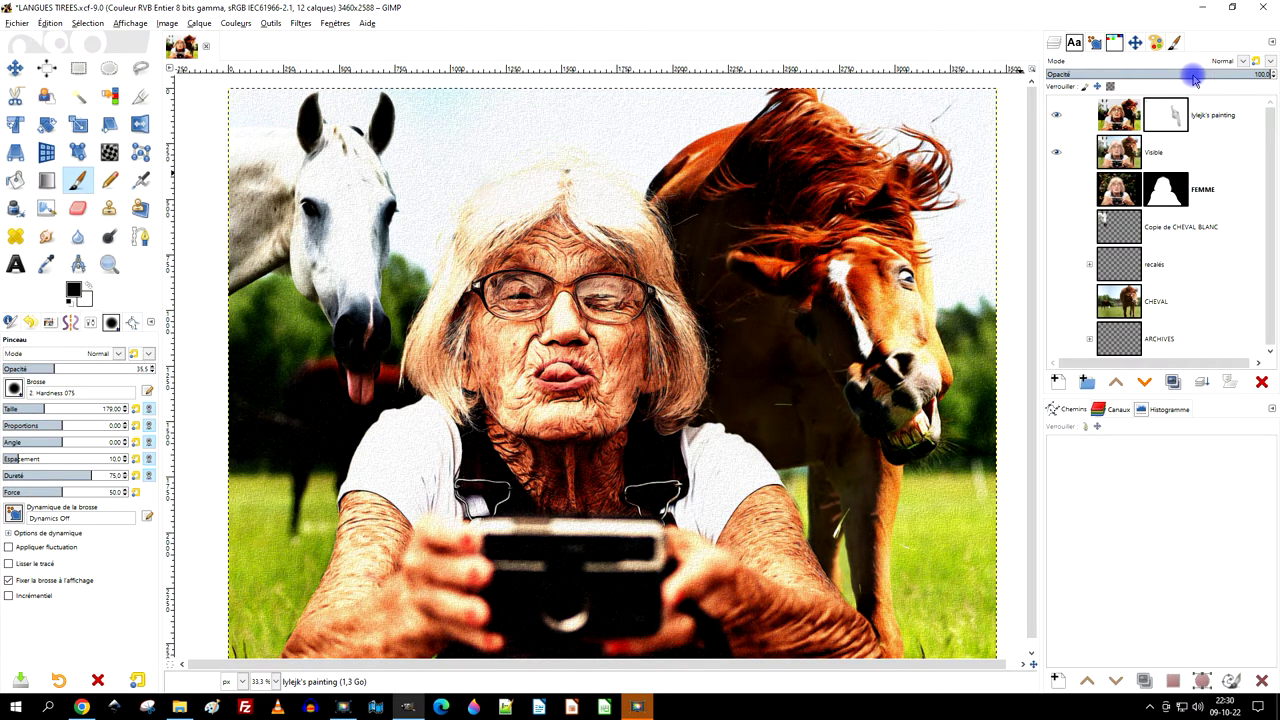
click(1206, 99)
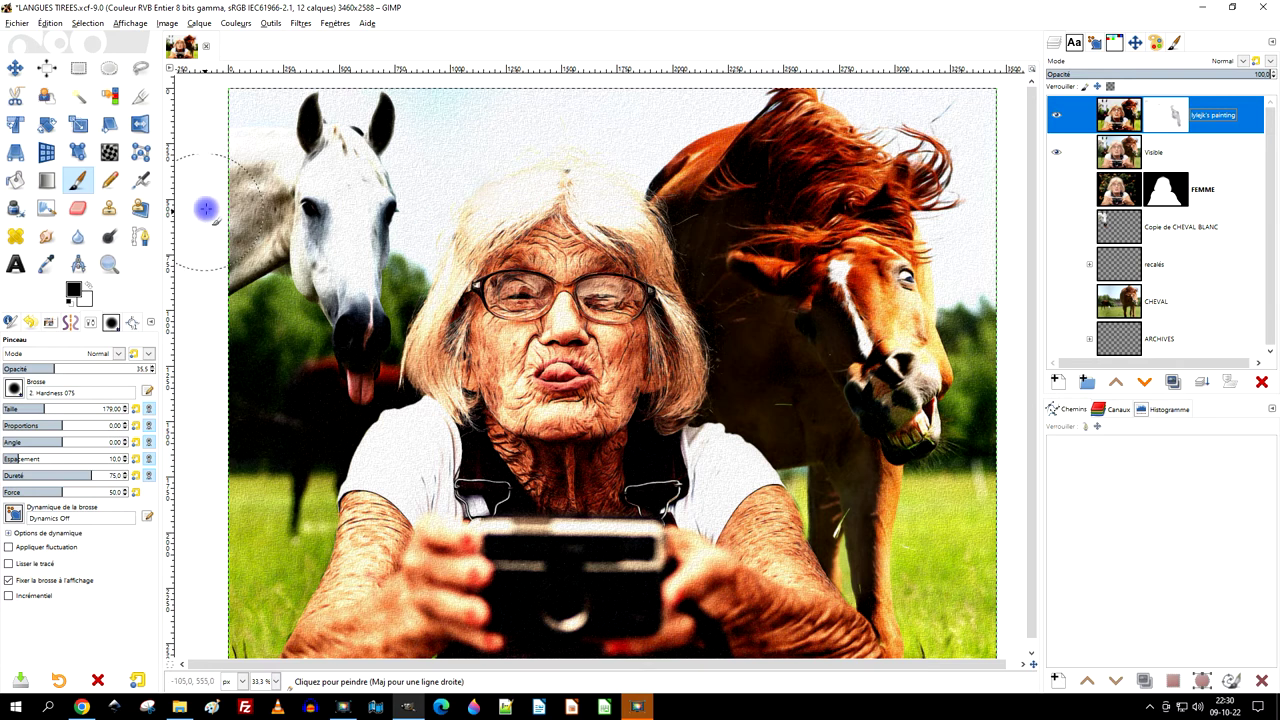
- At 100% zoom, paint black on the painting layer's mask over the white horse's eye, muzzle and the woman's face
key(1)
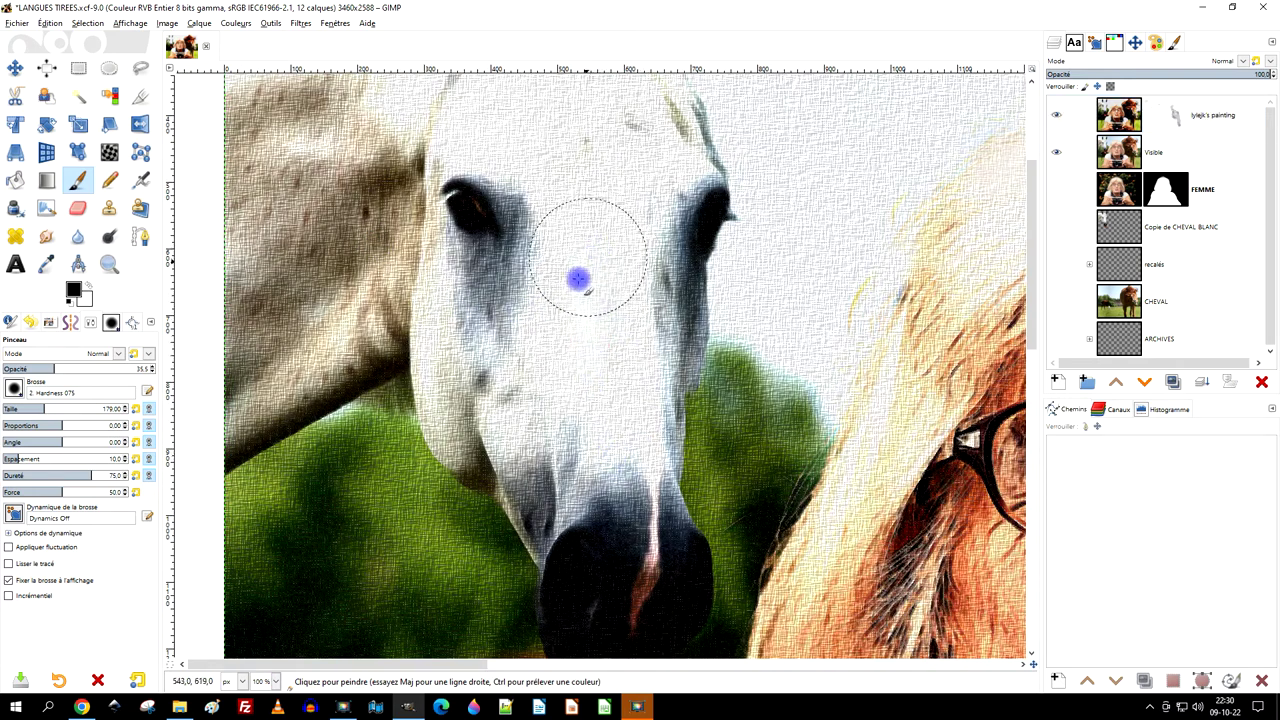
click(475, 215)
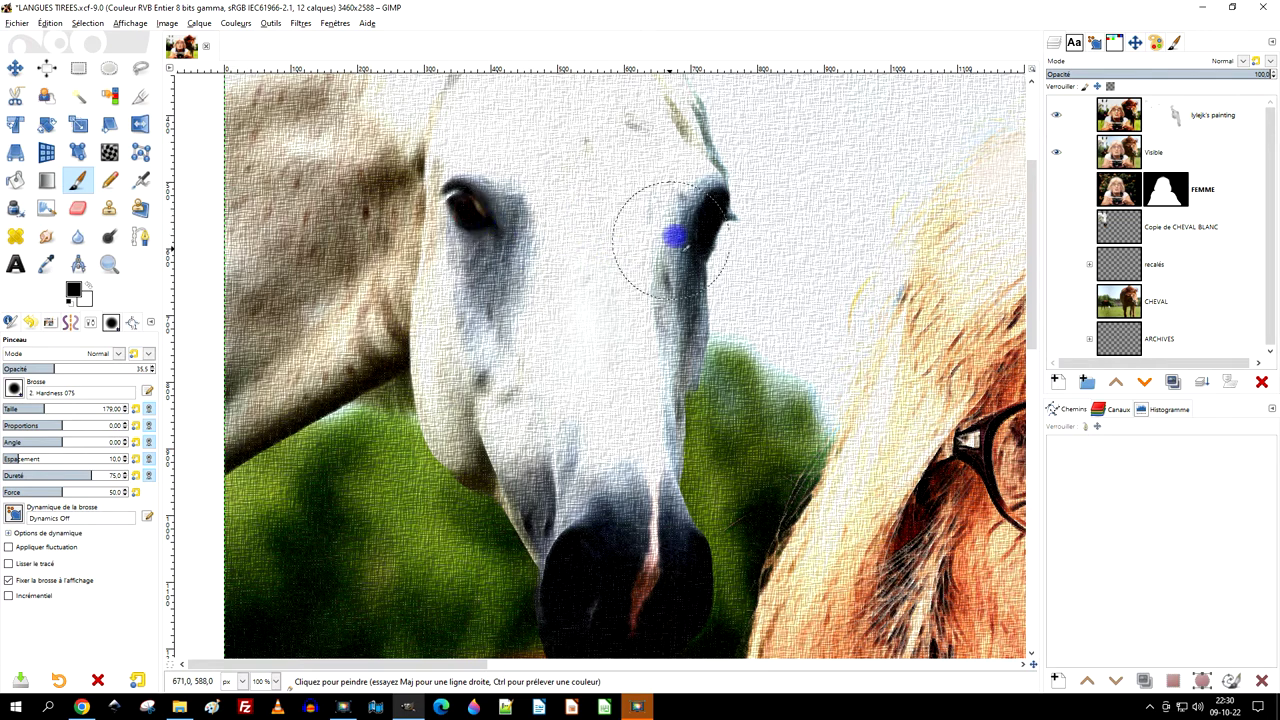
scroll(740, 329, down, 2)
scroll(797, 356, up, 2)
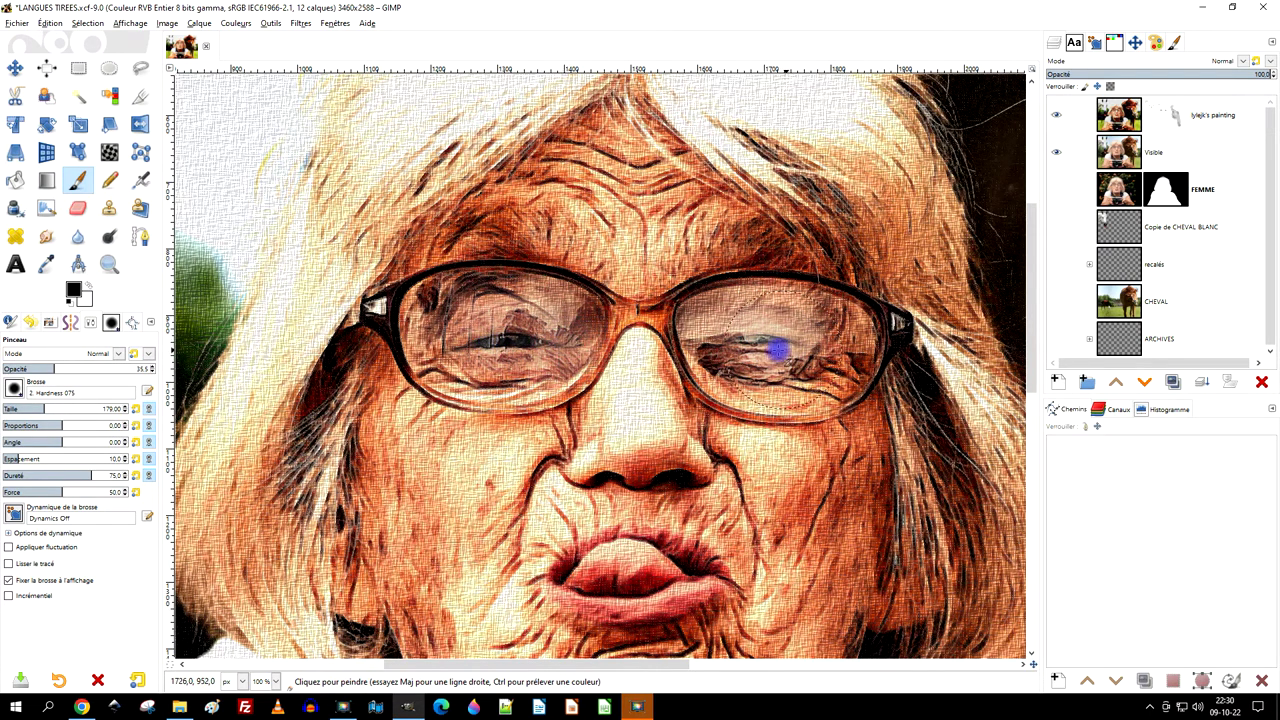
scroll(845, 378, down, 1)
scroll(830, 372, down, 5)
scroll(740, 430, up, 2)
scroll(670, 385, up, 2)
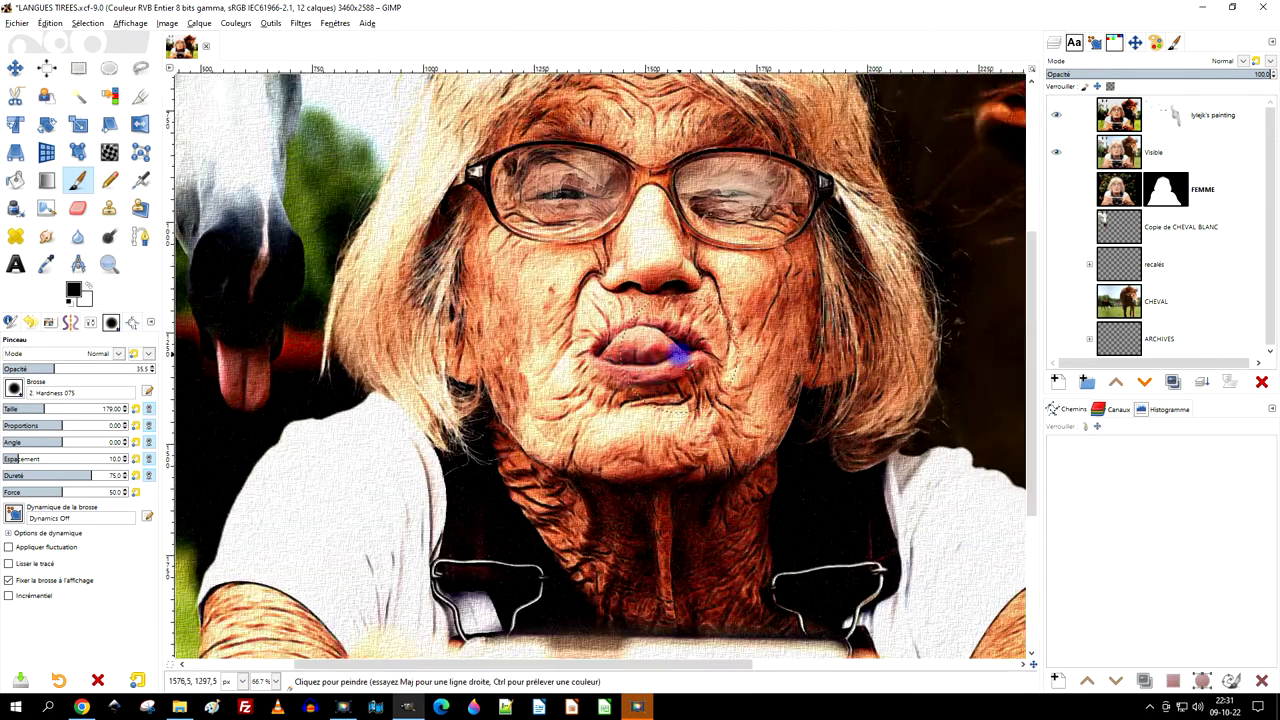
scroll(790, 363, down, 1)
scroll(497, 421, down, 1)
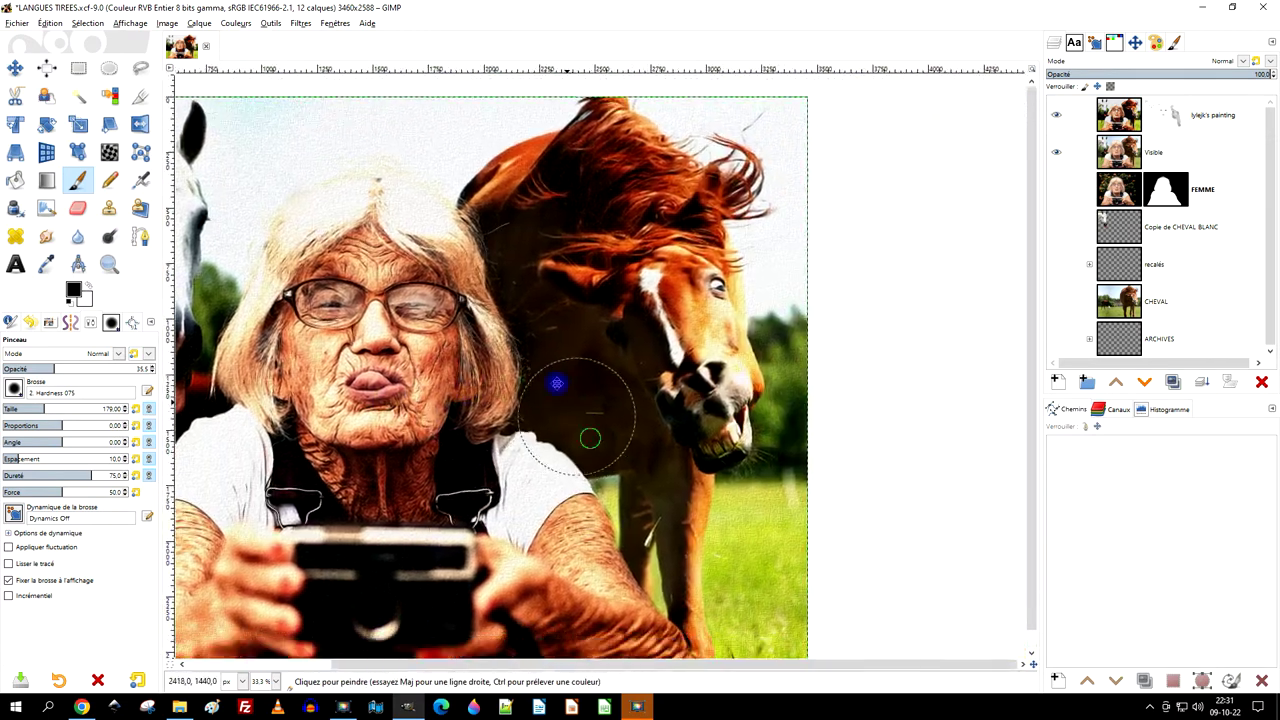
scroll(640, 368, up, 1)
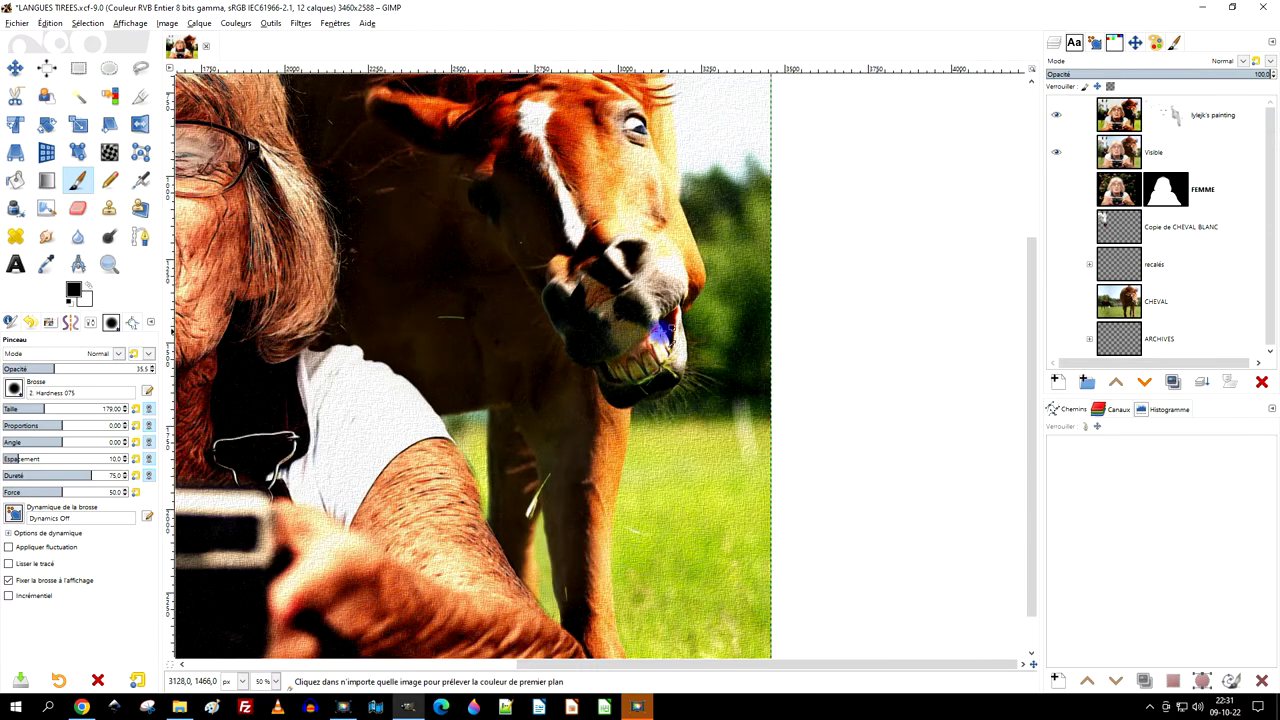
scroll(640, 320, down, 1)
scroll(450, 330, up, 2)
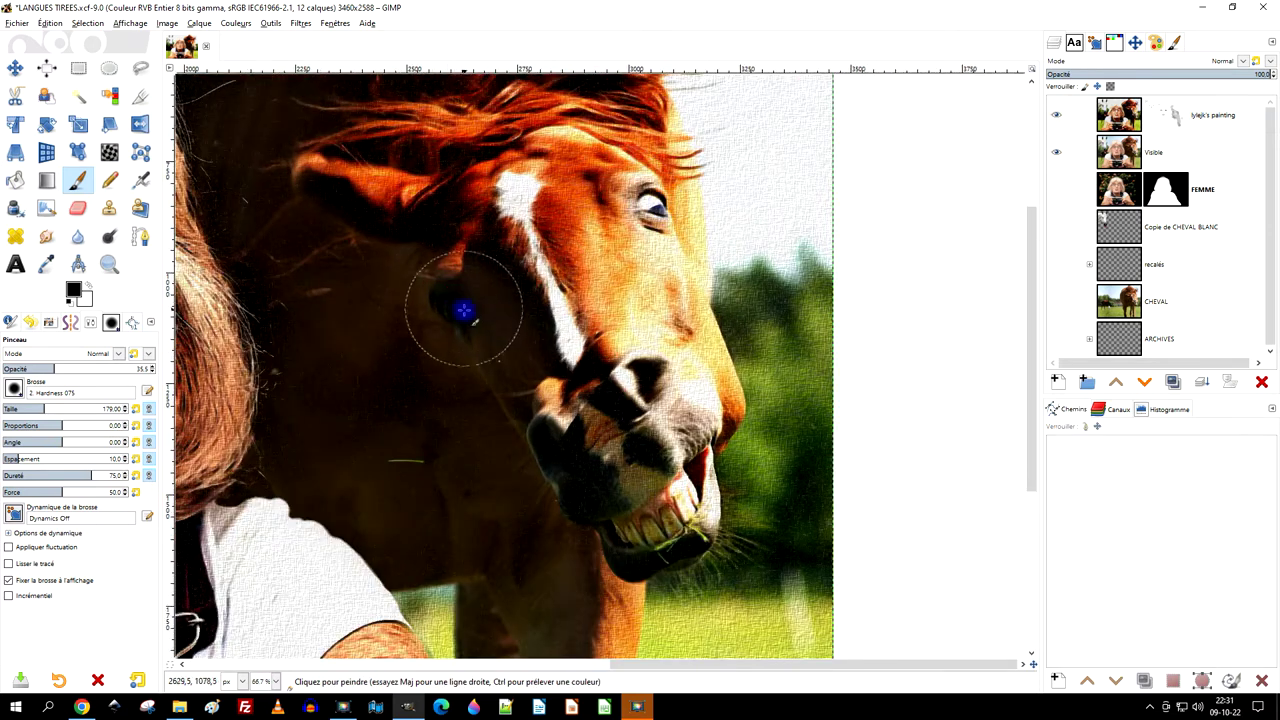
scroll(521, 300, down, 3)
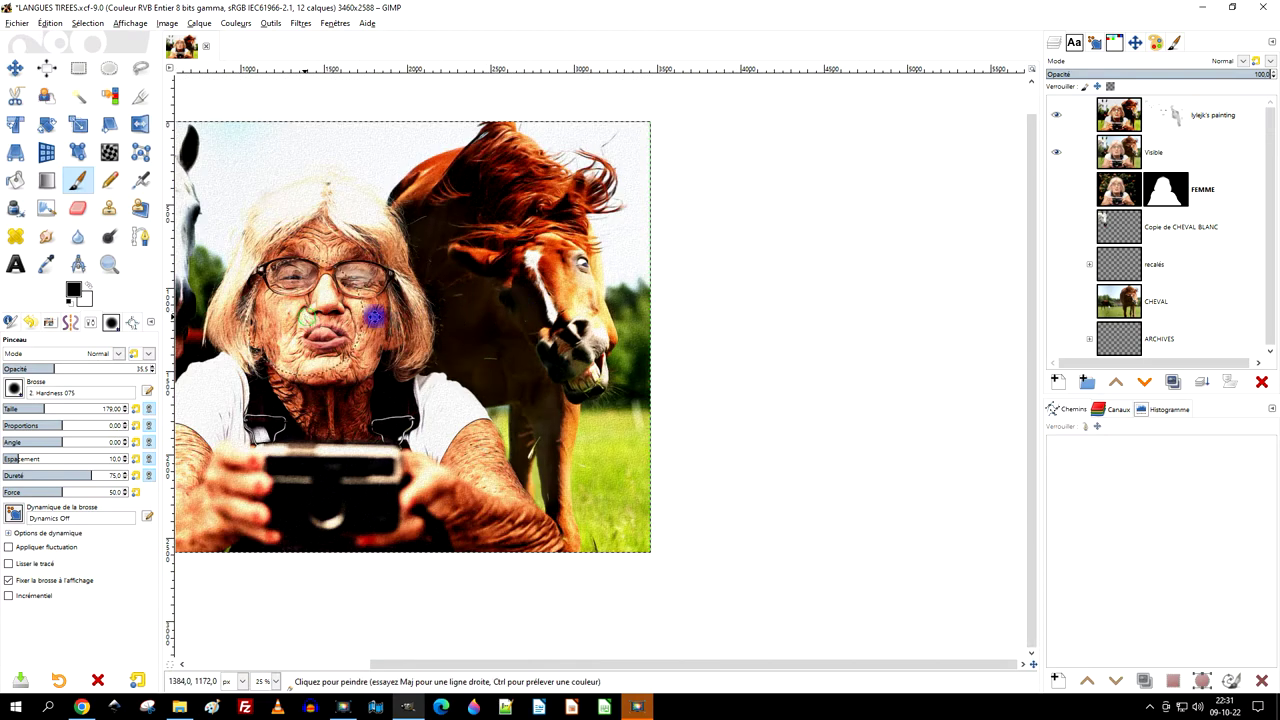
scroll(575, 290, up, 2)
scroll(586, 430, up, 2)
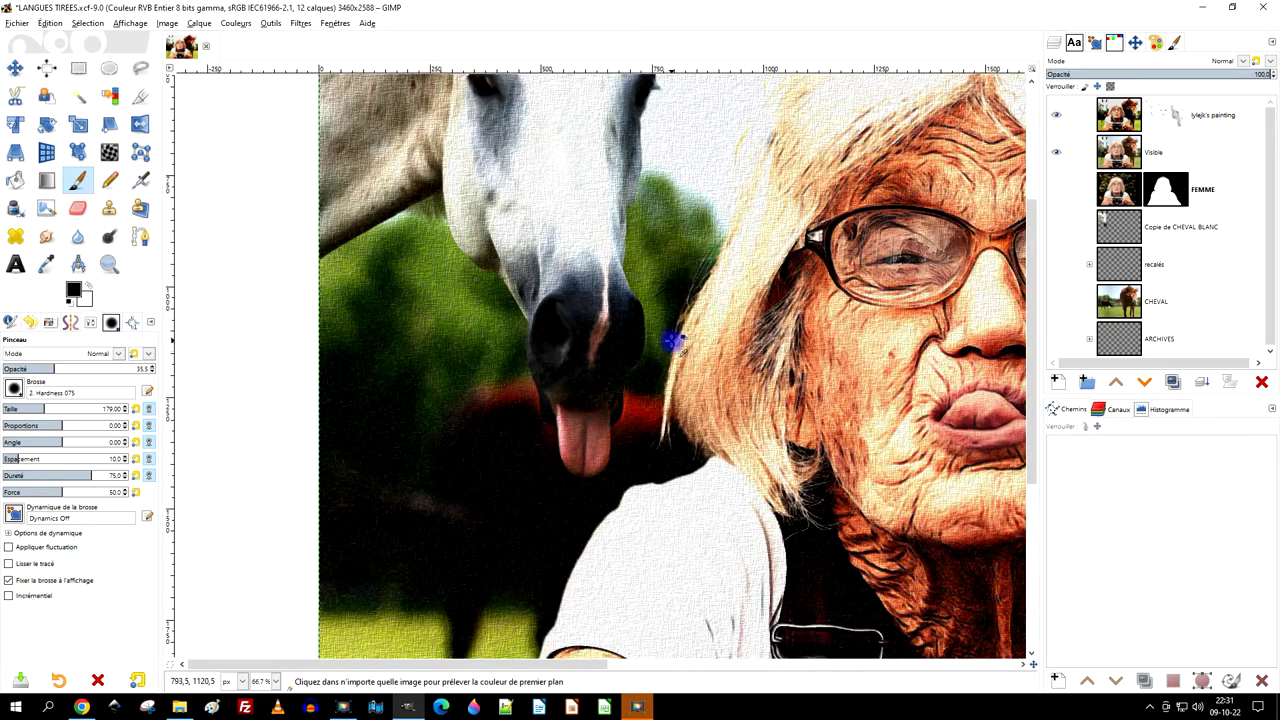
scroll(660, 355, down, 1)
scroll(670, 363, up, 1)
scroll(630, 352, up, 1)
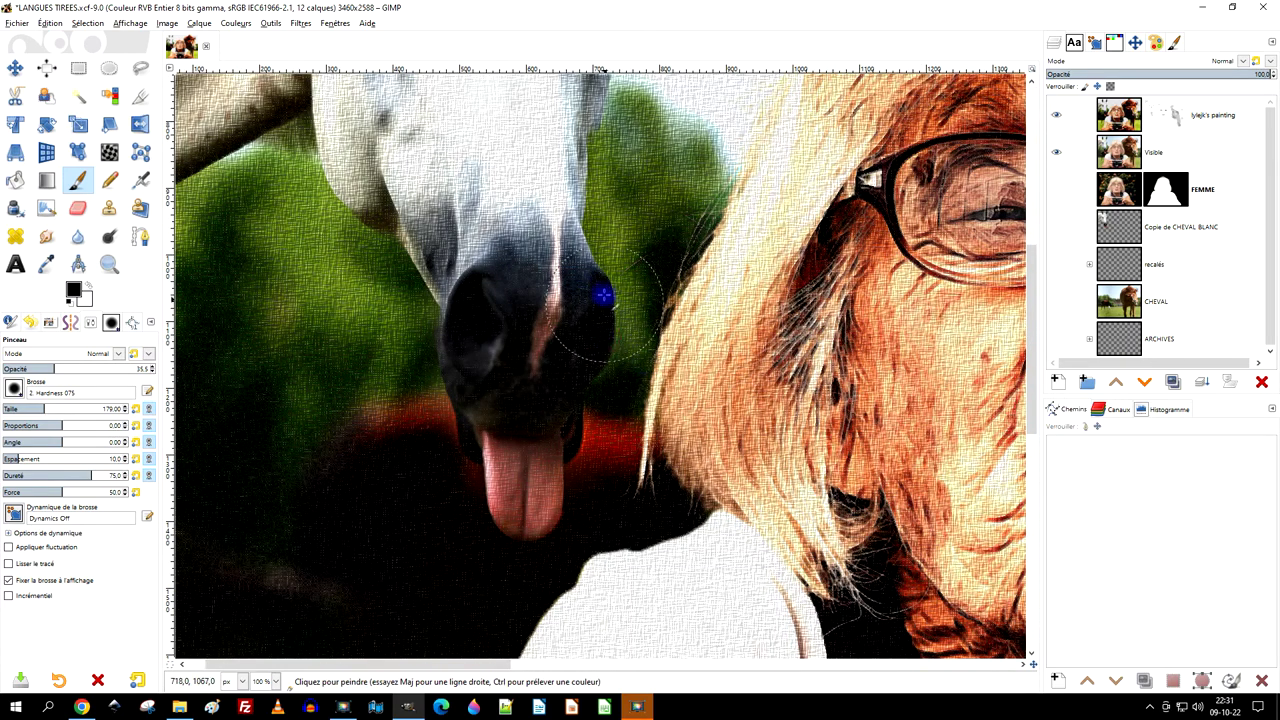
scroll(651, 286, down, 2)
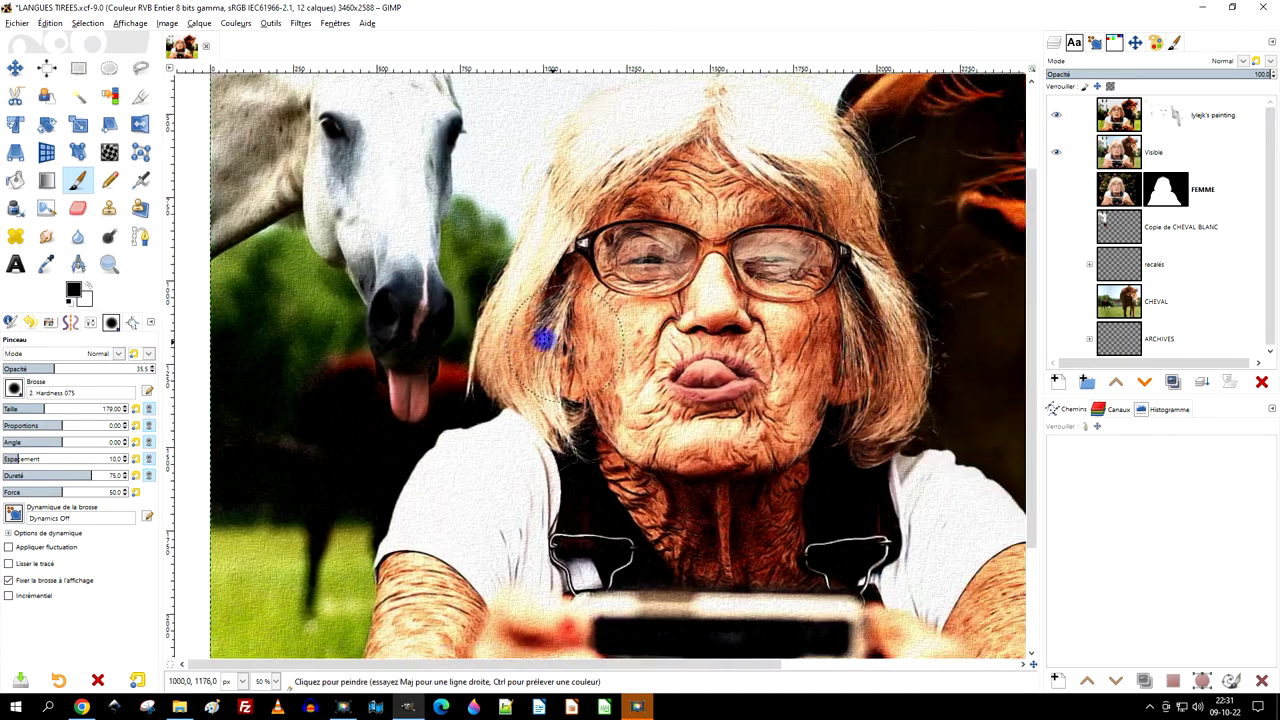
scroll(543, 337, down, 1)
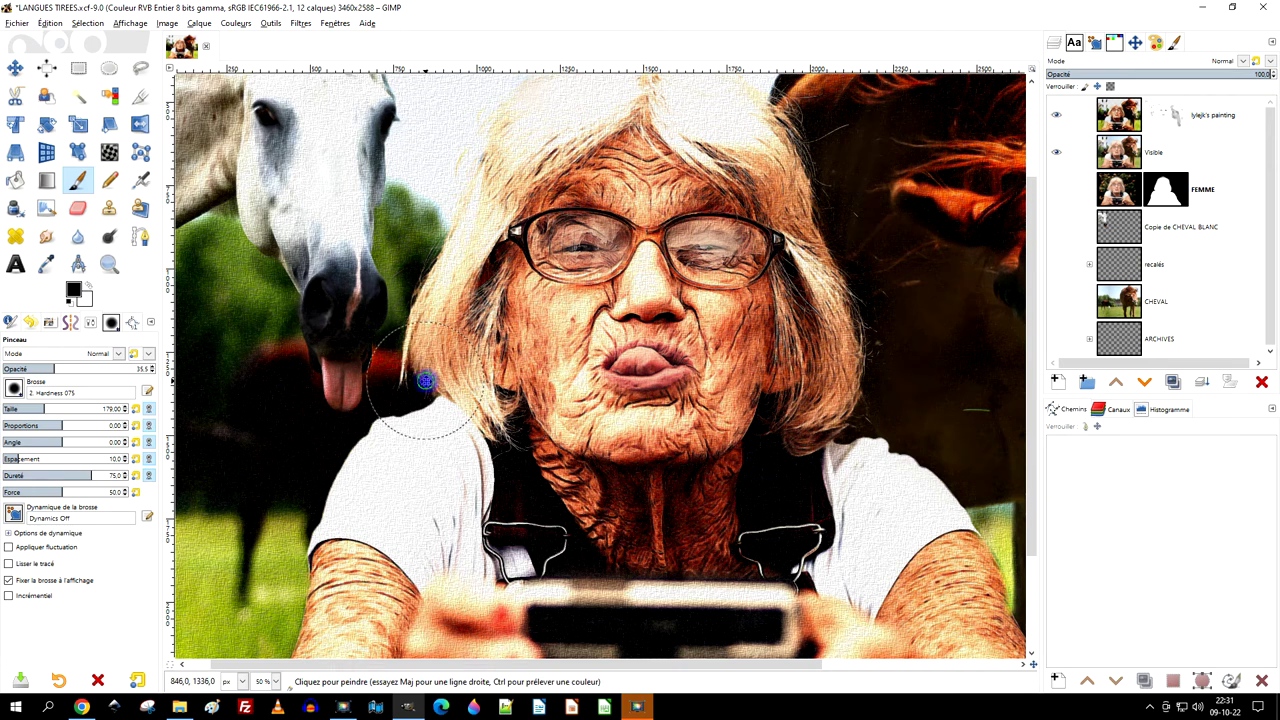
scroll(530, 375, down, 2)
scroll(540, 375, down, 2)
scroll(522, 373, up, 1)
scroll(522, 373, down, 1)
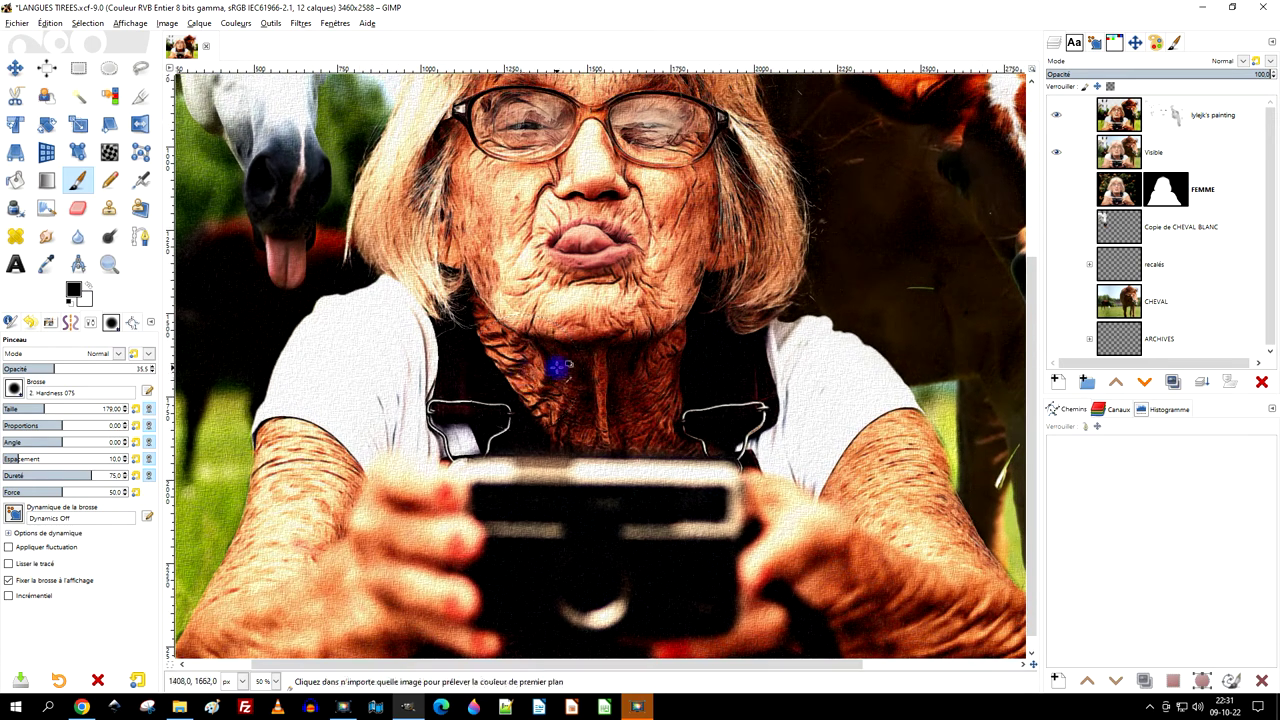
scroll(560, 366, down, 2)
scroll(571, 337, up, 1)
scroll(623, 537, up, 1)
scroll(620, 533, up, 1)
scroll(618, 530, down, 1)
scroll(628, 487, down, 3)
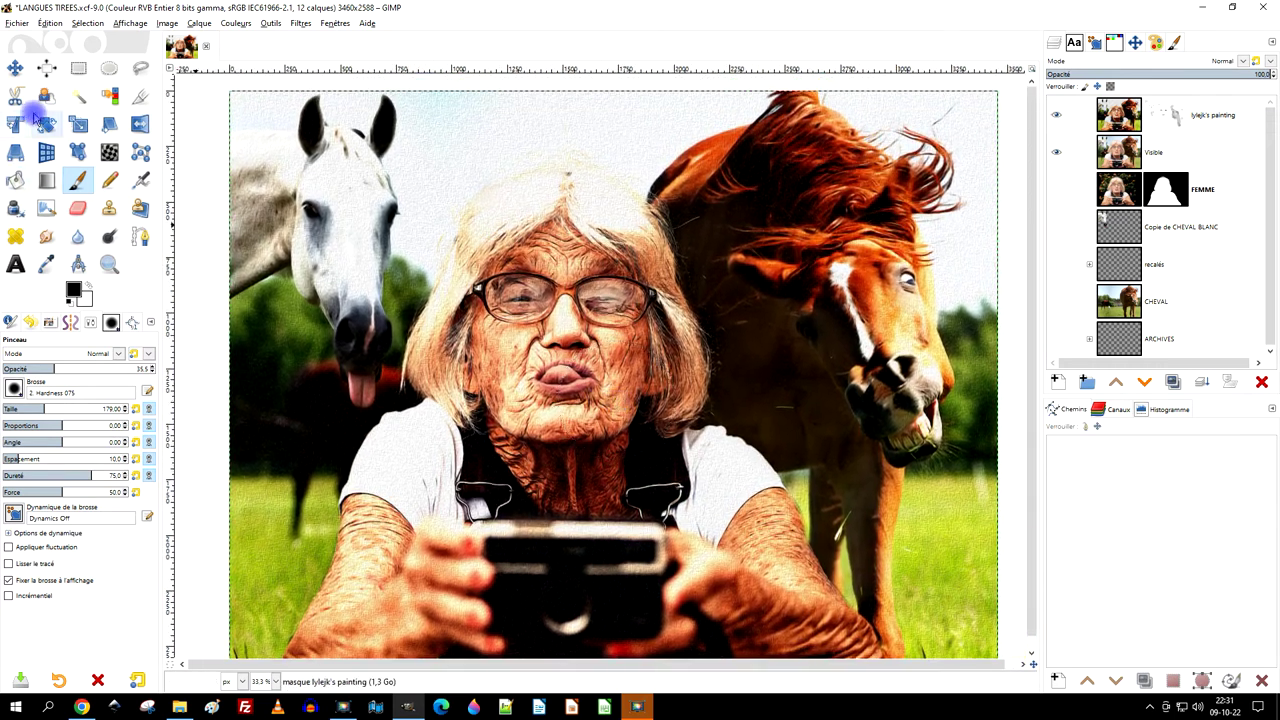
- Save the image to LANGUES TIREES.xcf with Ctrl+S
key(ctrl+s)
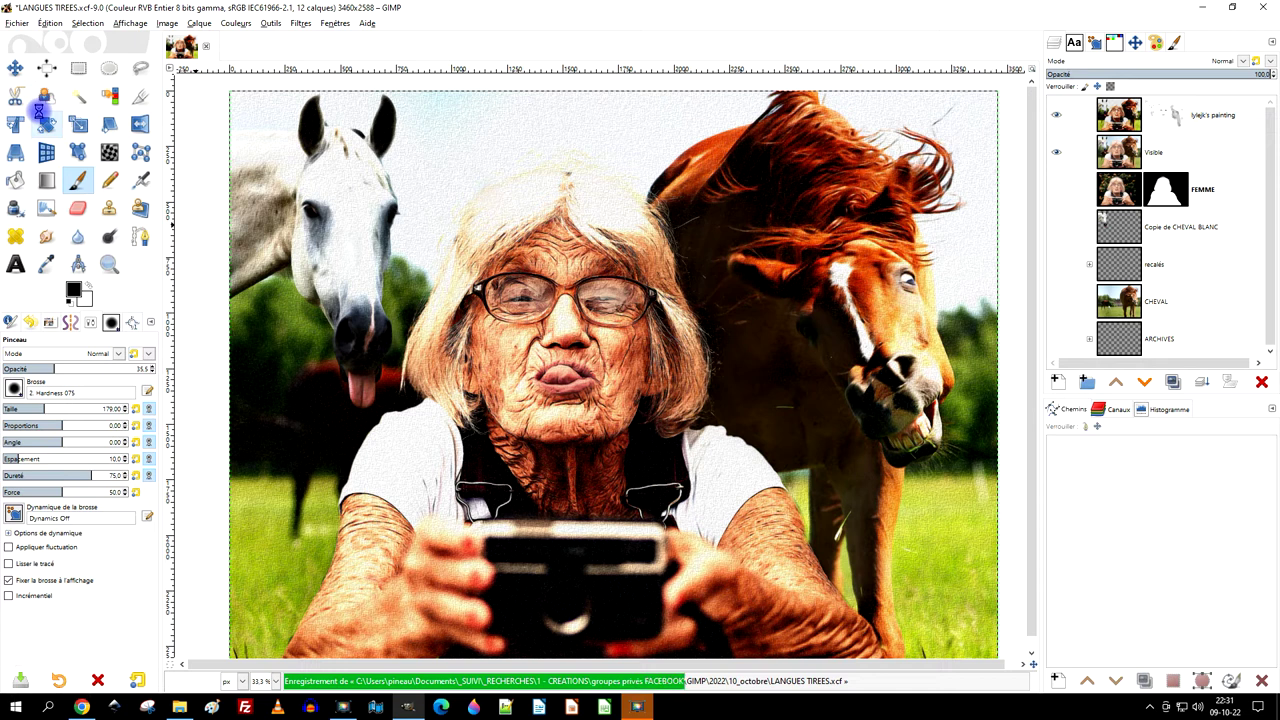